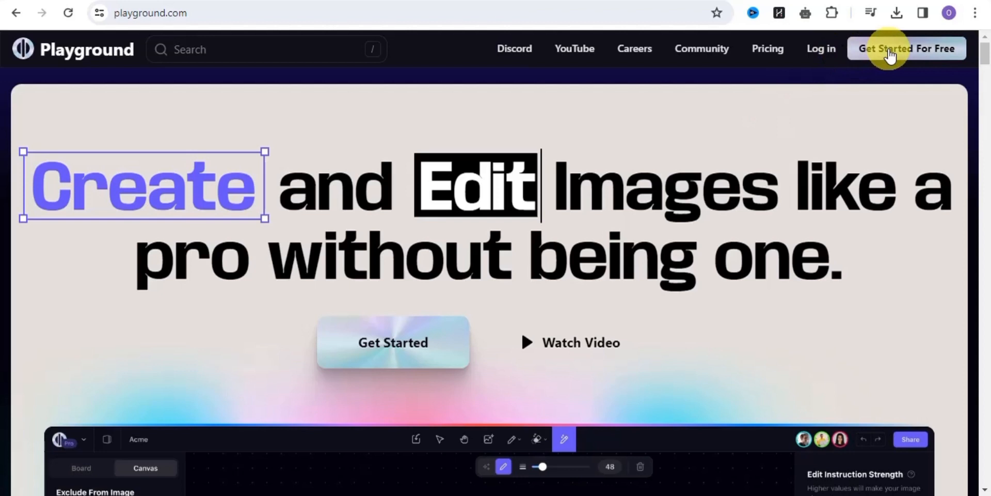
# Open Playground's image creation page and paste the prompt for a vibrant, inspiring YouTube podcast studio with a hint of vintage and dark lighting
pyautogui.click(889, 52)
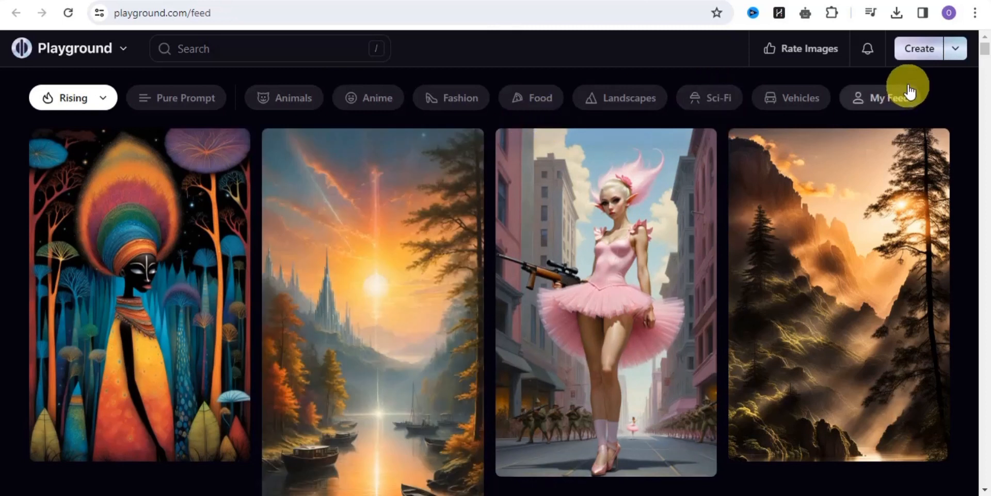
pyautogui.click(909, 49)
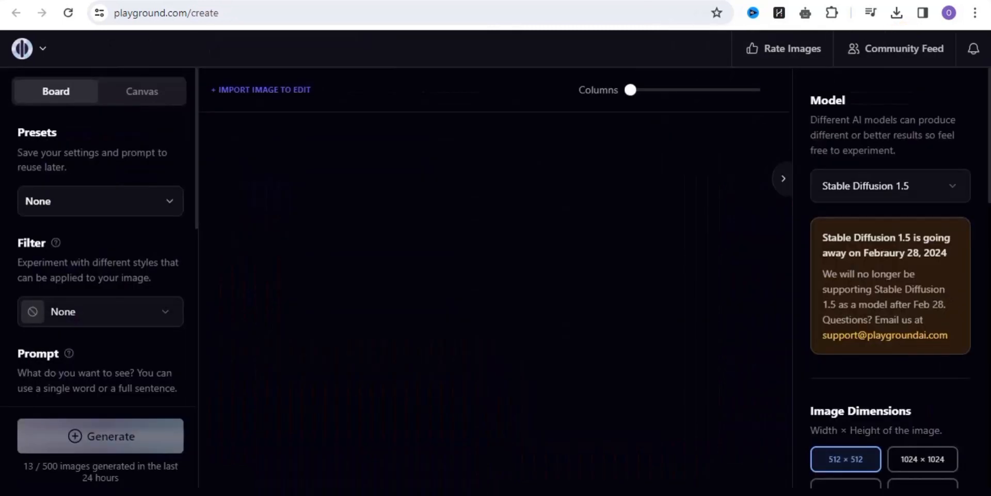
pyautogui.scroll(-4, 57, 202)
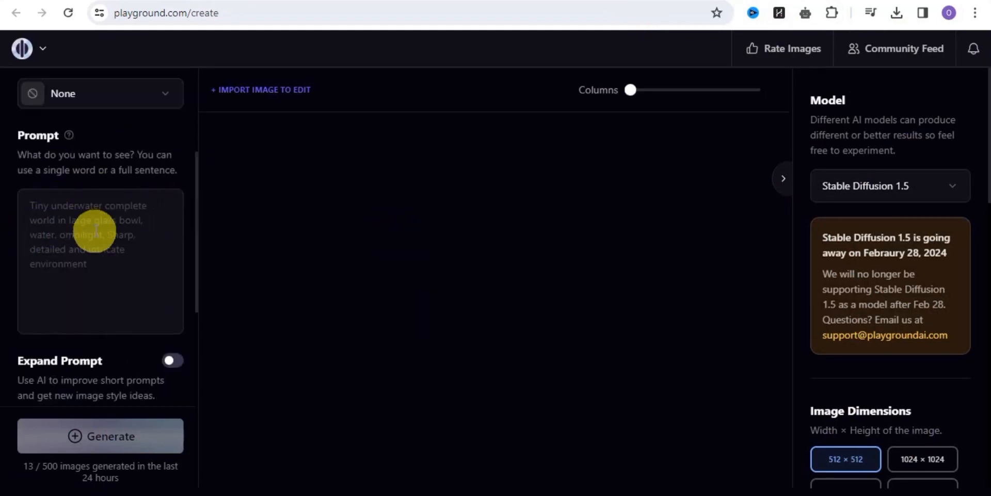
pyautogui.click(78, 216)
pyautogui.rightClick(78, 216)
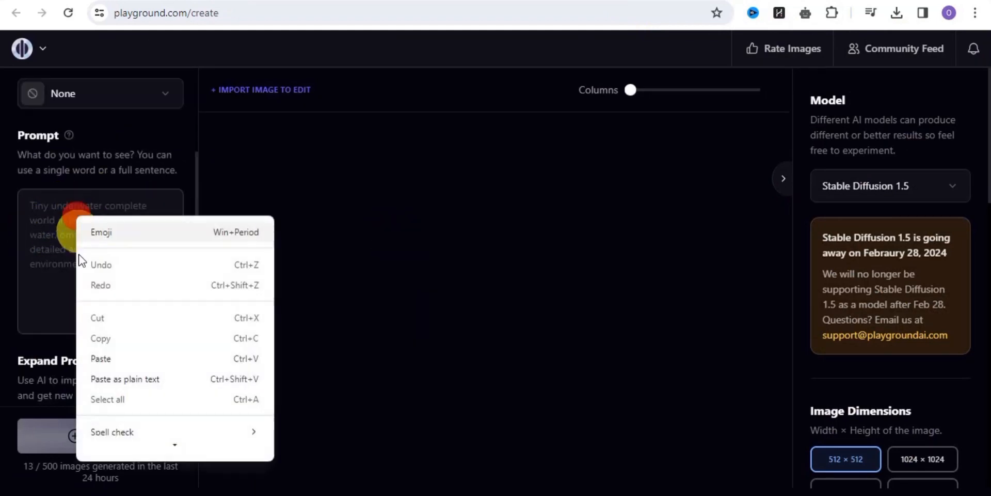
pyautogui.click(104, 352)
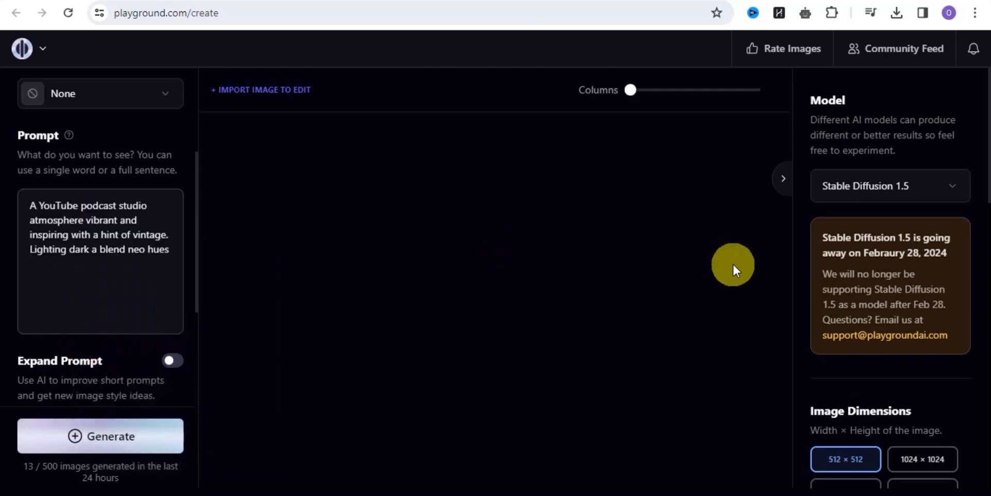
# Generate the podcast studio image with the Stable Diffusion XL model at 1024 × 1024
pyautogui.click(937, 185)
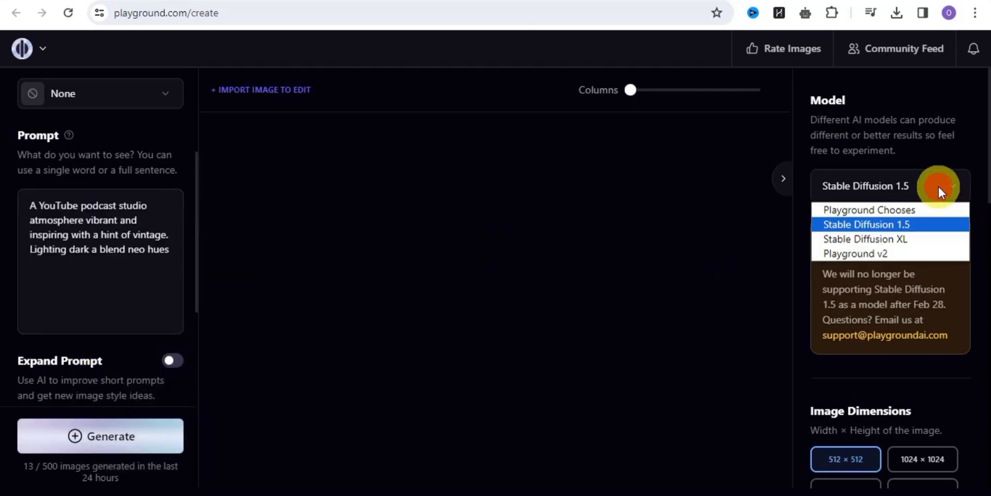
pyautogui.click(882, 238)
pyautogui.scroll(-6, 914, 217)
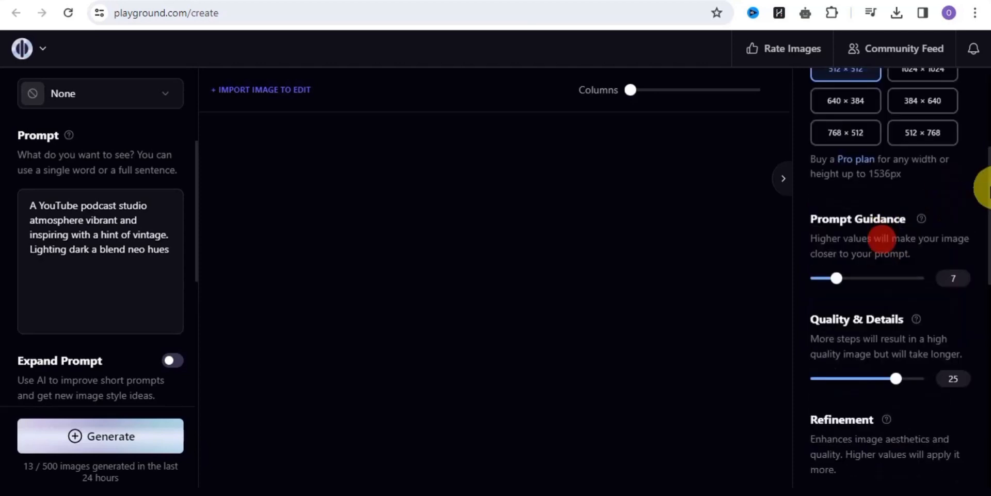
pyautogui.click(925, 67)
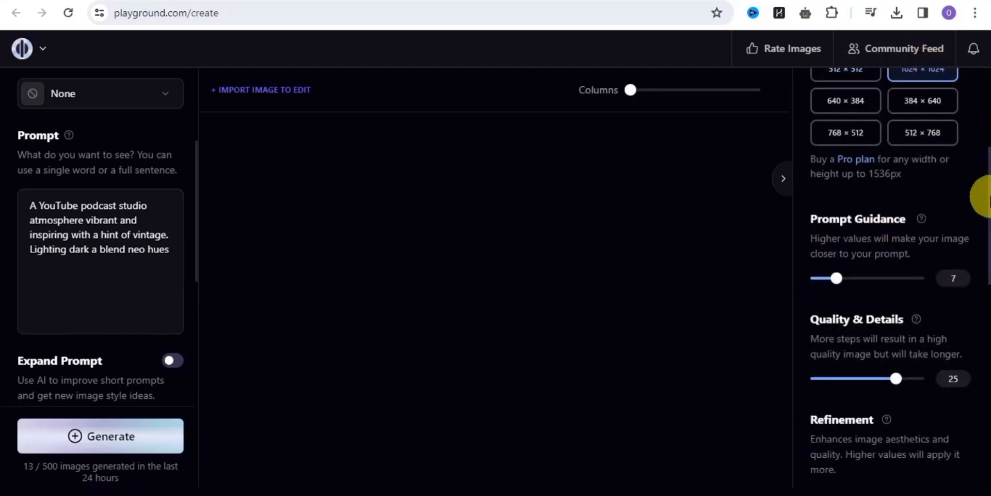
pyautogui.moveTo(987, 257); pyautogui.dragTo(987, 219)
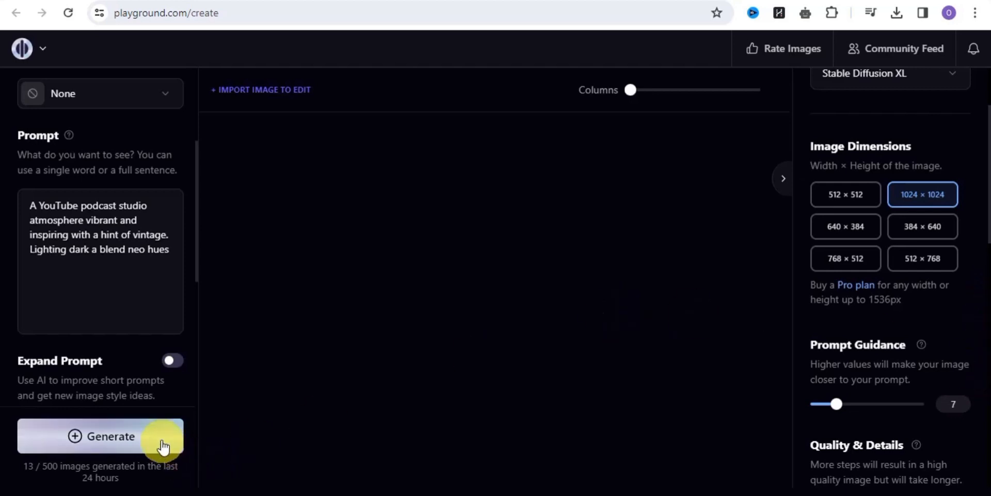
pyautogui.click(141, 433)
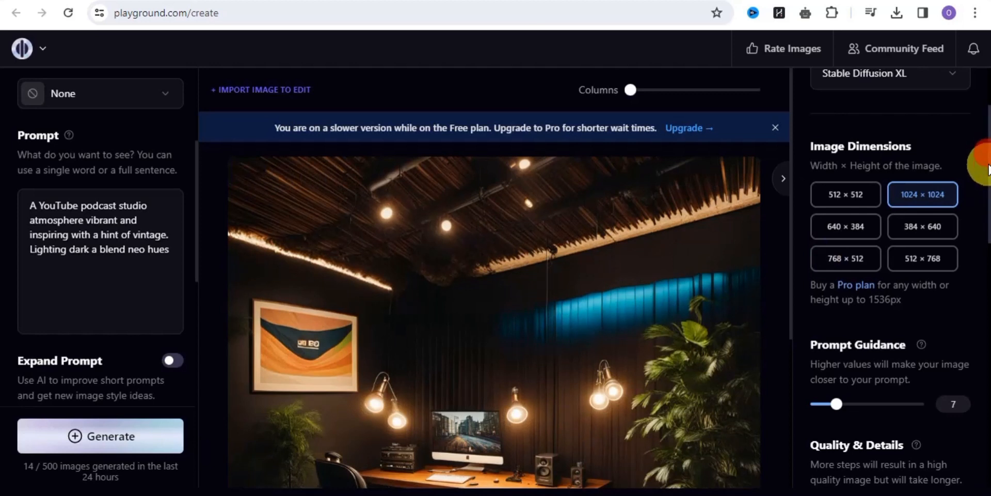
# Download the generated podcast studio image
pyautogui.click(666, 177)
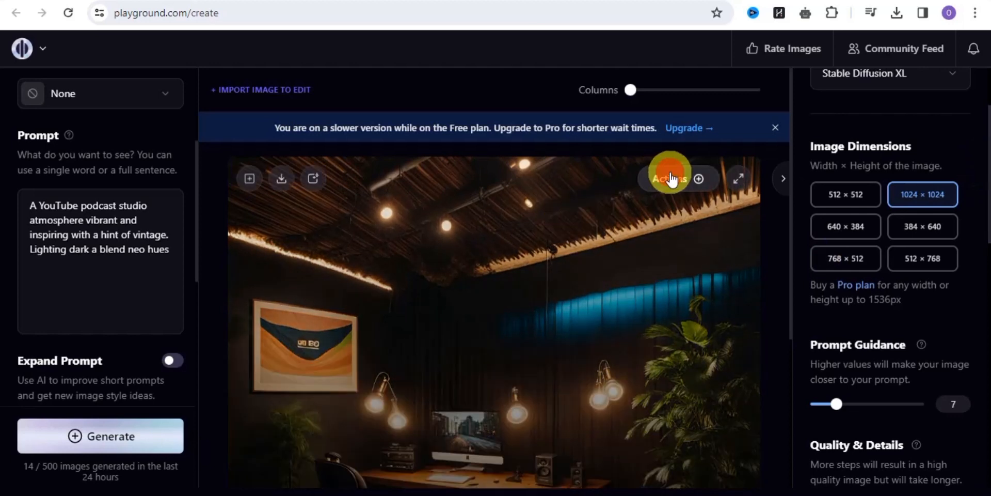
pyautogui.scroll(-1, 687, 428)
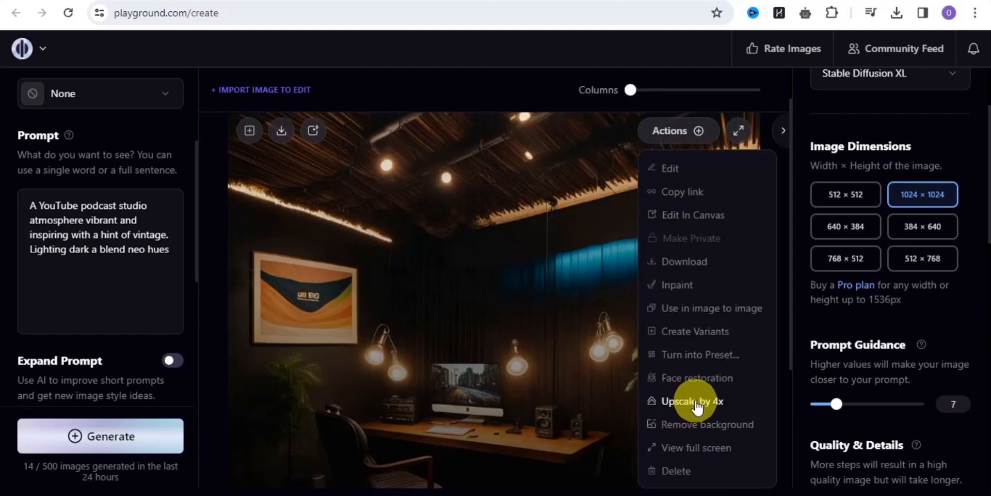
pyautogui.click(500, 310)
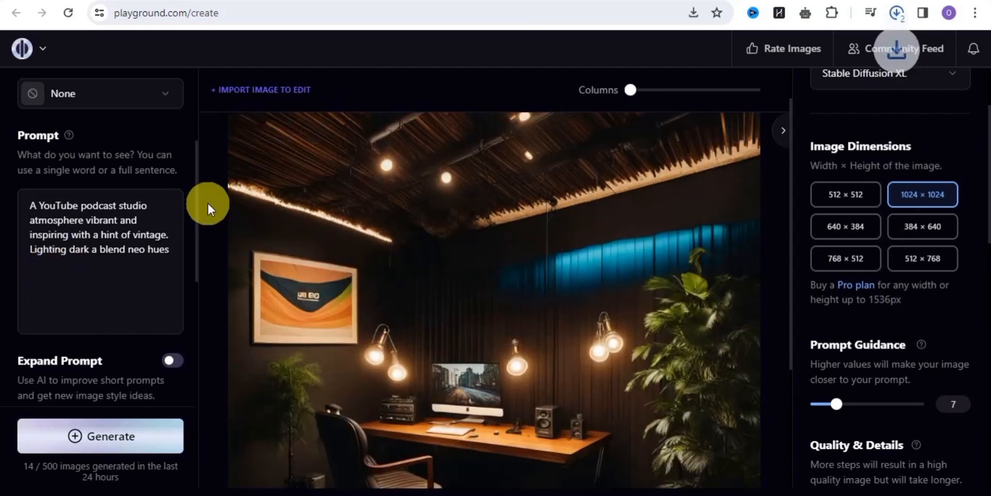
pyautogui.click(368, 108)
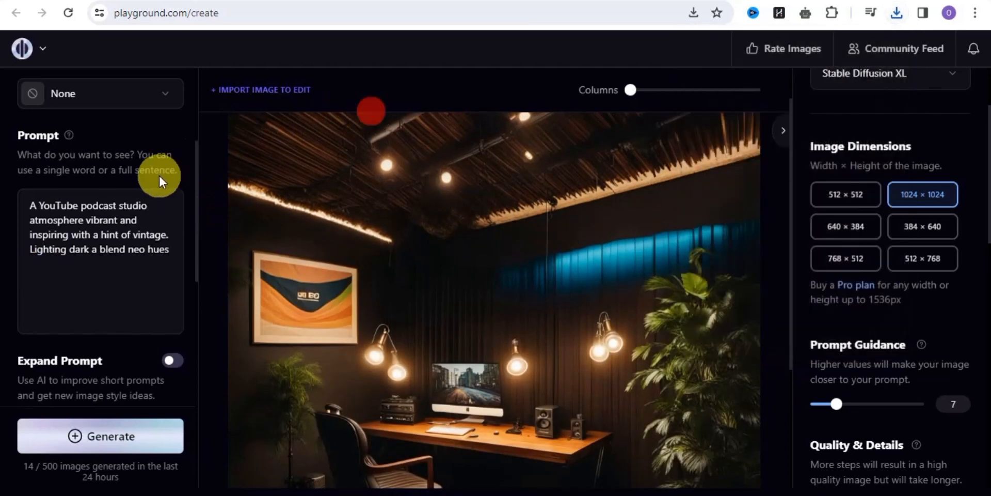
# Replace the prompt with the pasted description of a Chibi Pixar-style cartoon teenage guy with vibrant blue hair and a plain black sweatshirt
pyautogui.click(36, 206)
pyautogui.moveTo(35, 205); pyautogui.dragTo(157, 269)
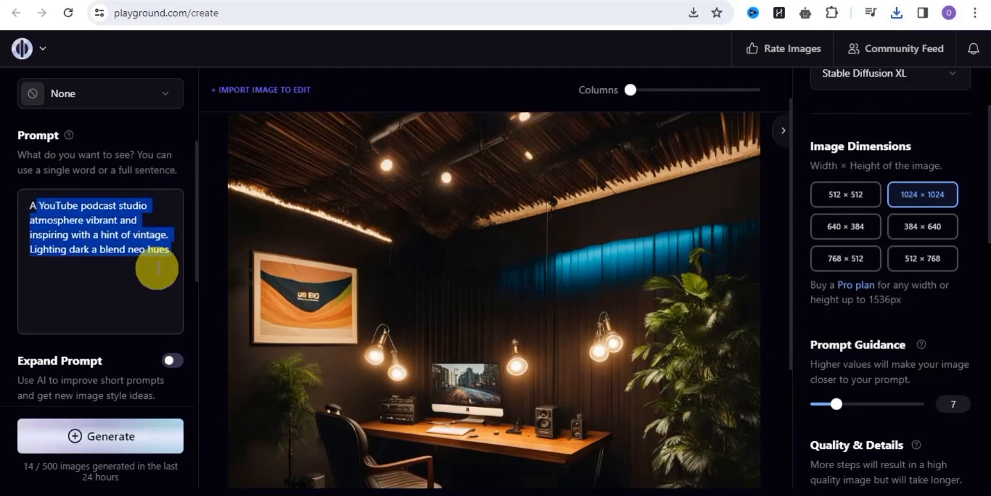
pyautogui.press('BackSpace')
pyautogui.press('BackSpace')
pyautogui.rightClick(157, 268)
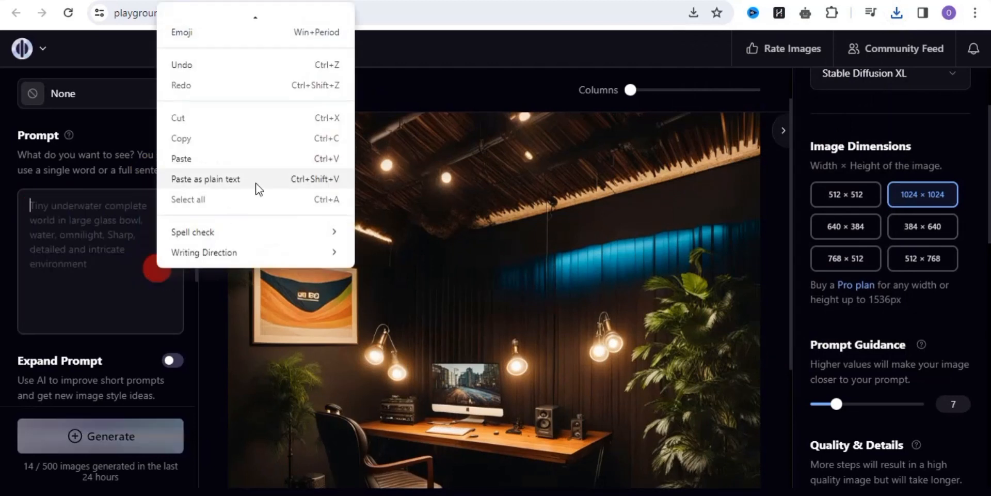
pyautogui.click(246, 158)
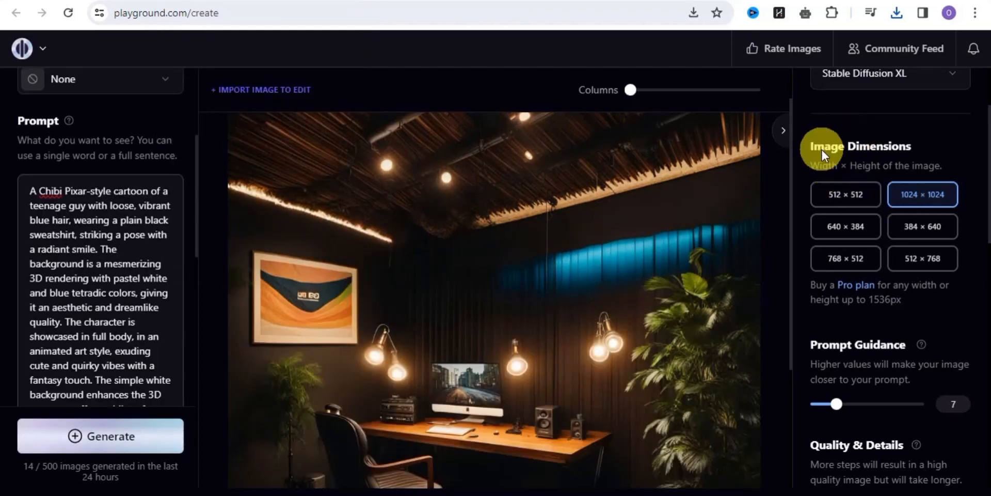
# Set the image dimensions to 640 × 384 and generate the Chibi cartoon character
pyautogui.click(859, 192)
pyautogui.click(850, 225)
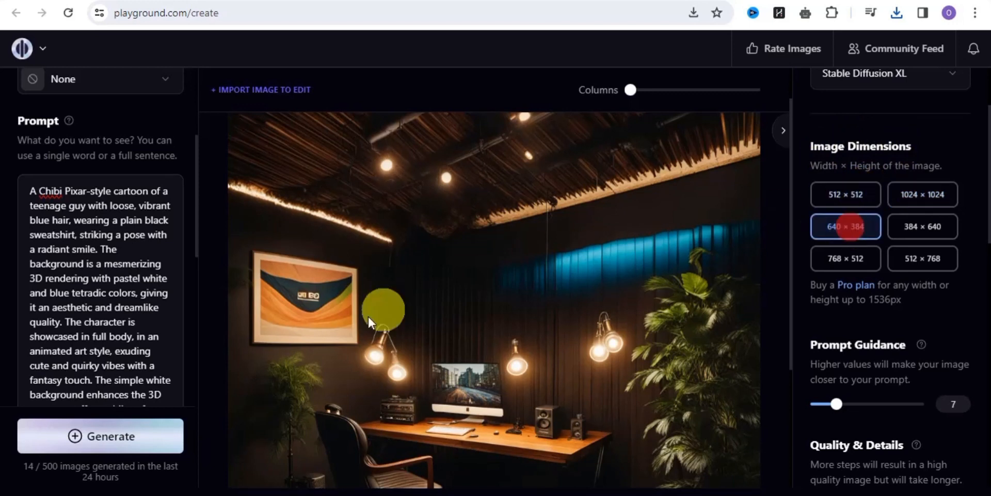
pyautogui.click(118, 435)
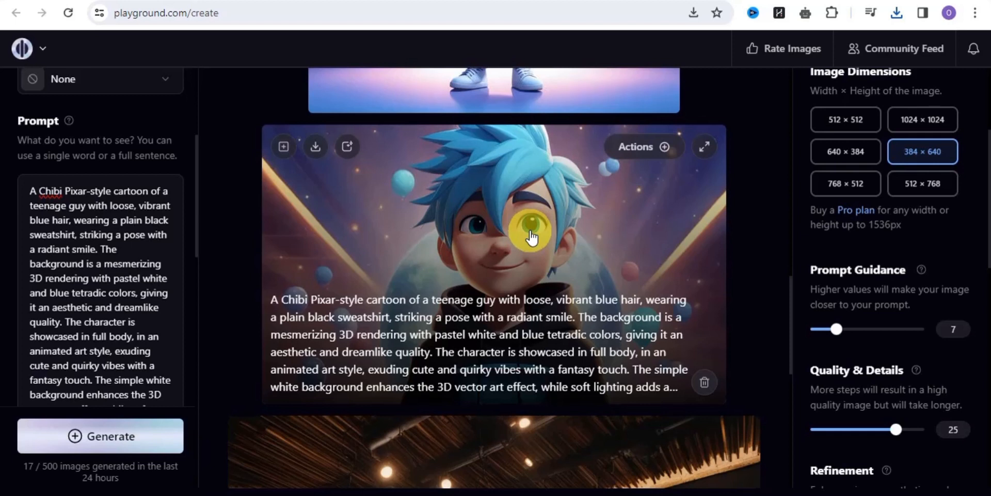
# Download the generated landscape image of the blue-haired cartoon teenager
pyautogui.click(654, 150)
pyautogui.scroll(-1, 651, 491)
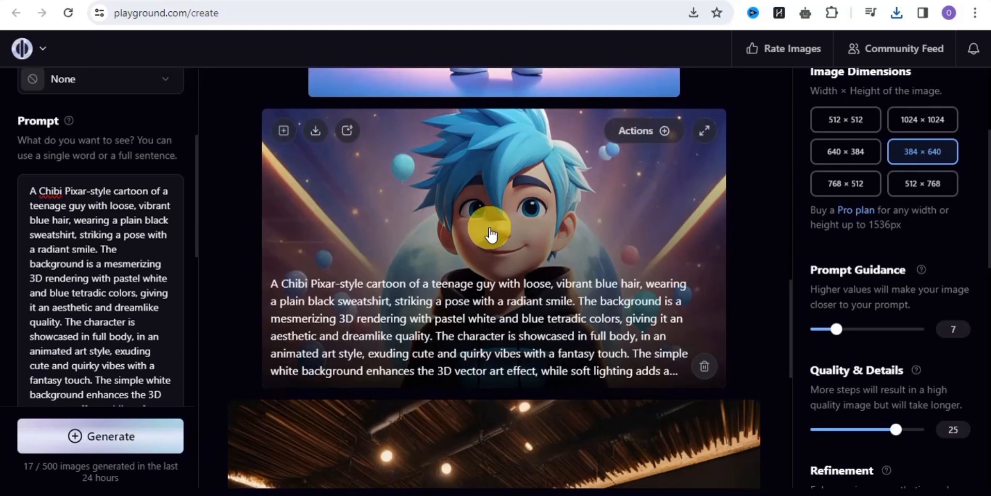
pyautogui.click(313, 133)
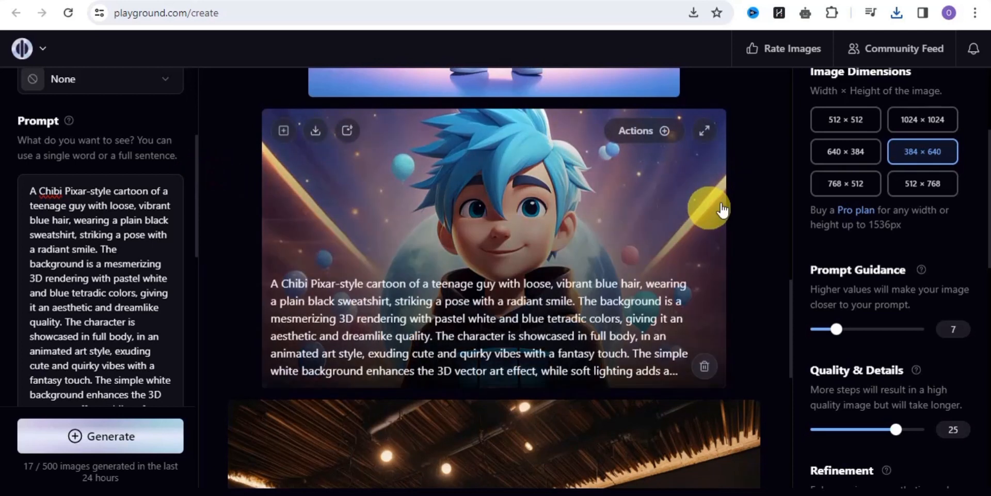
pyautogui.click(897, 13)
# Generate a 384 × 640 image from the new prompt "a youtube mic facing back" and download it
pyautogui.click(987, 219)
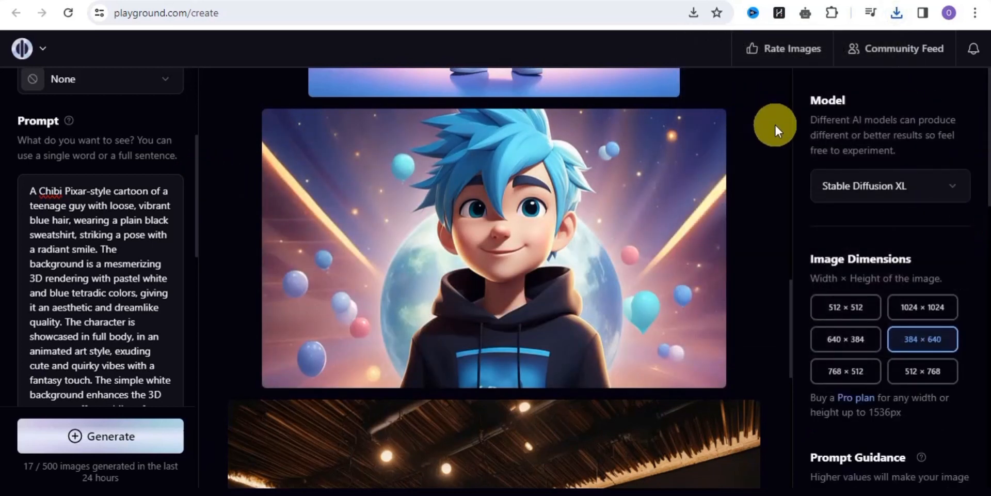
pyautogui.moveTo(792, 334); pyautogui.dragTo(791, 112)
pyautogui.moveTo(29, 190); pyautogui.dragTo(170, 438)
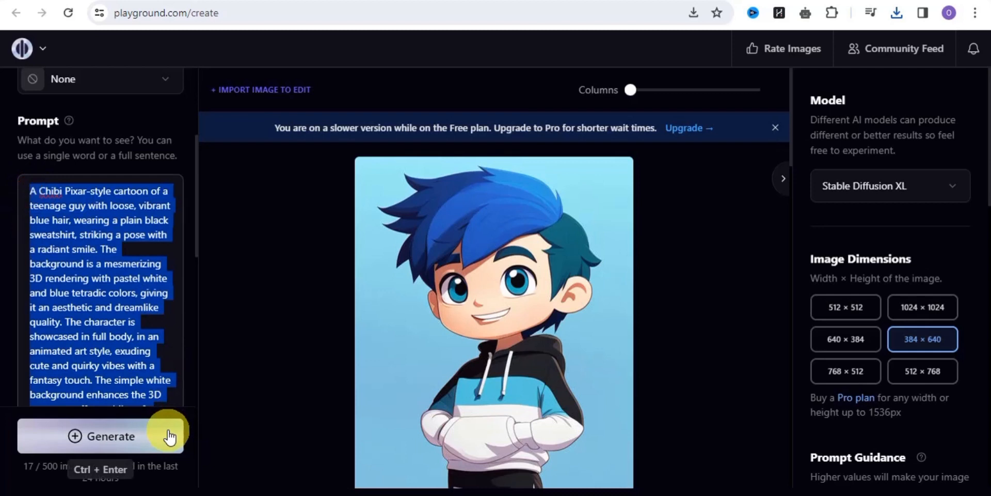
pyautogui.press('BackSpace')
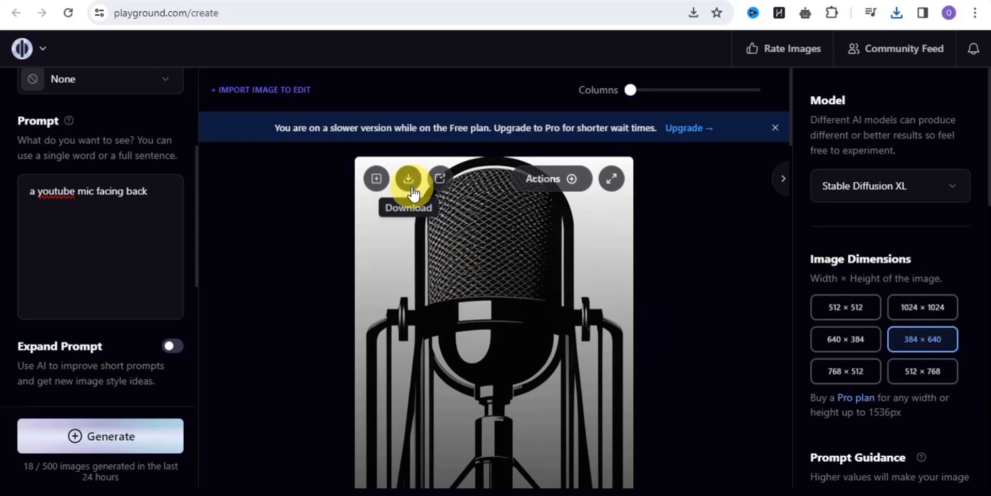
pyautogui.click(409, 181)
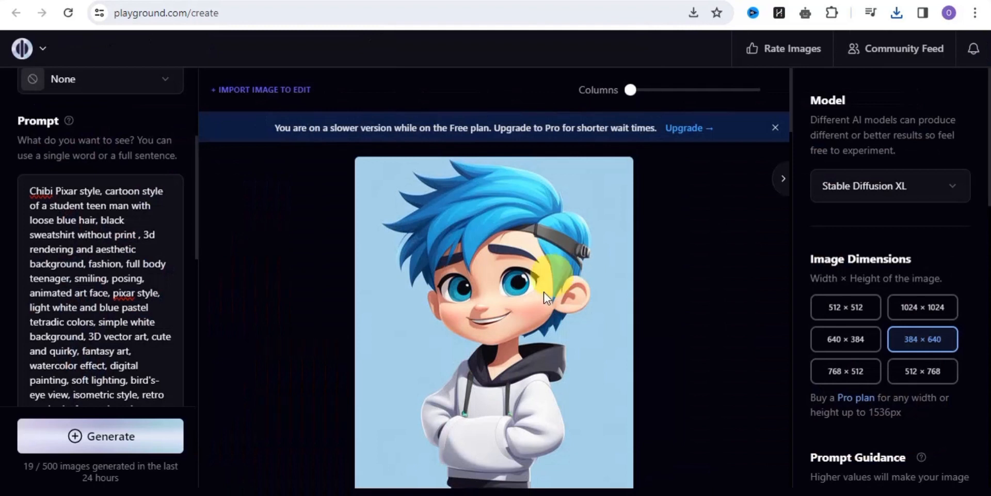
# Remove the background from the generated full-body image of the blue-haired character in the white hoodie
pyautogui.moveTo(490, 280)
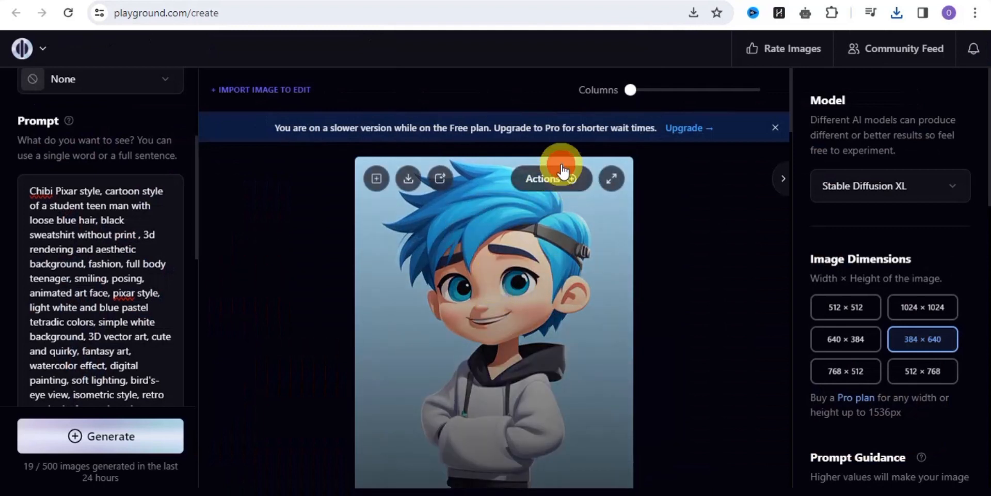
pyautogui.click(558, 179)
pyautogui.scroll(-1, 562, 429)
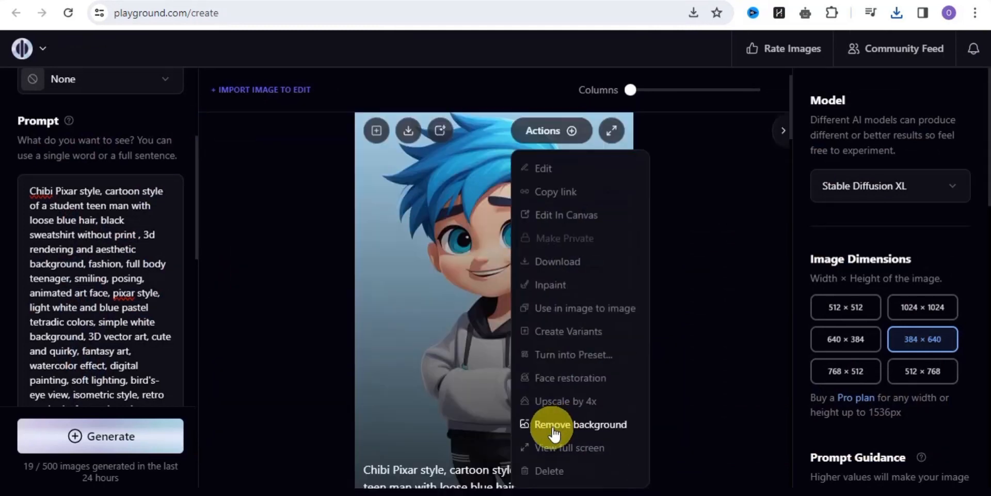
pyautogui.click(569, 425)
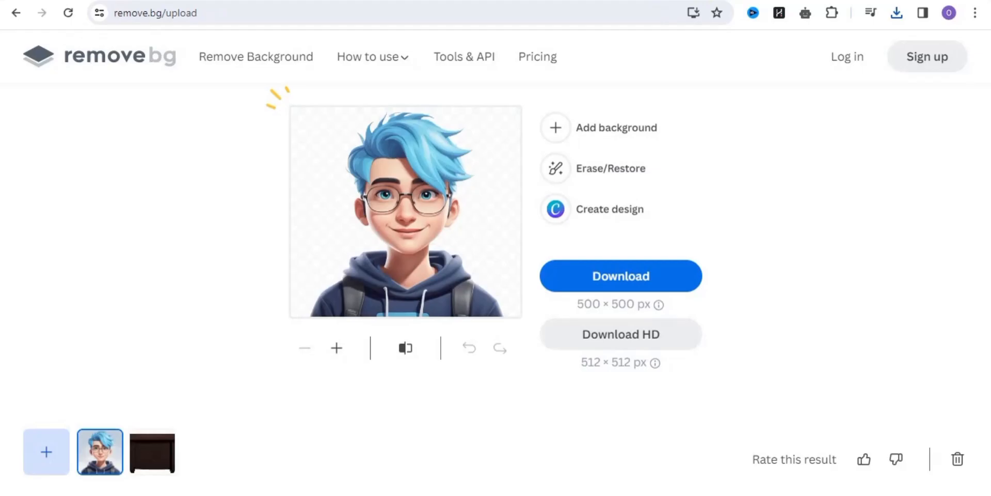
# Switch to remove.bg and upload a-youtube-mic-facing-back.png from the recent downloads to remove its background
pyautogui.click(571, 177)
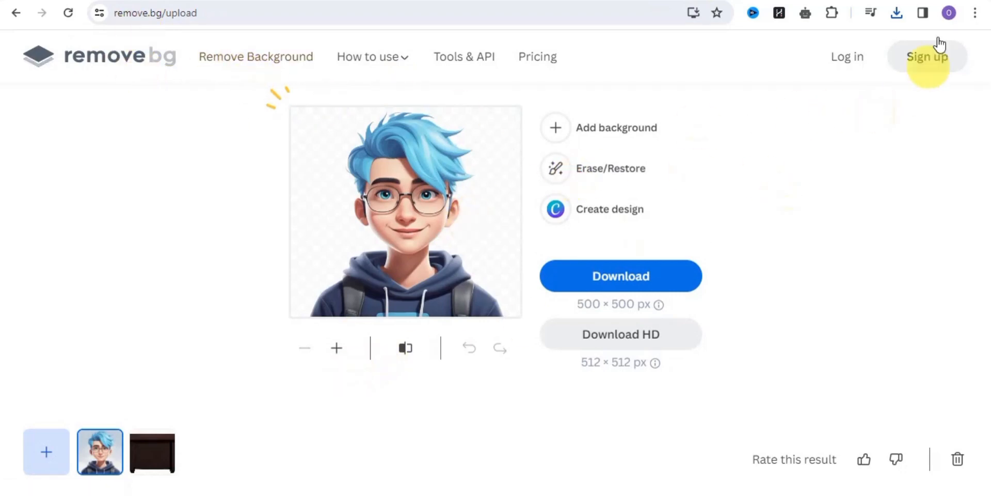
pyautogui.click(900, 16)
pyautogui.click(791, 64)
pyautogui.moveTo(791, 64); pyautogui.dragTo(410, 219)
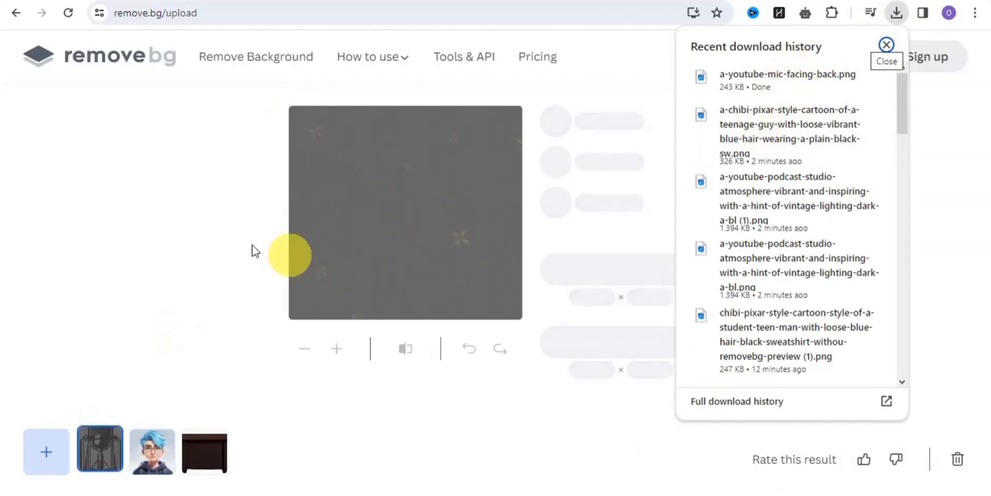
pyautogui.click(225, 237)
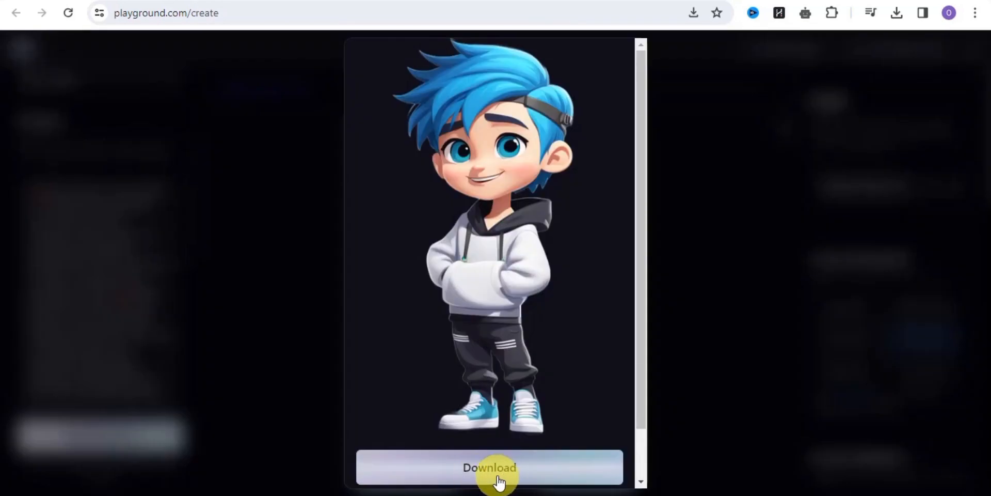
# Download the background-free cartoon character from Playground and the background-free microphone from remove.bg
pyautogui.click(707, 240)
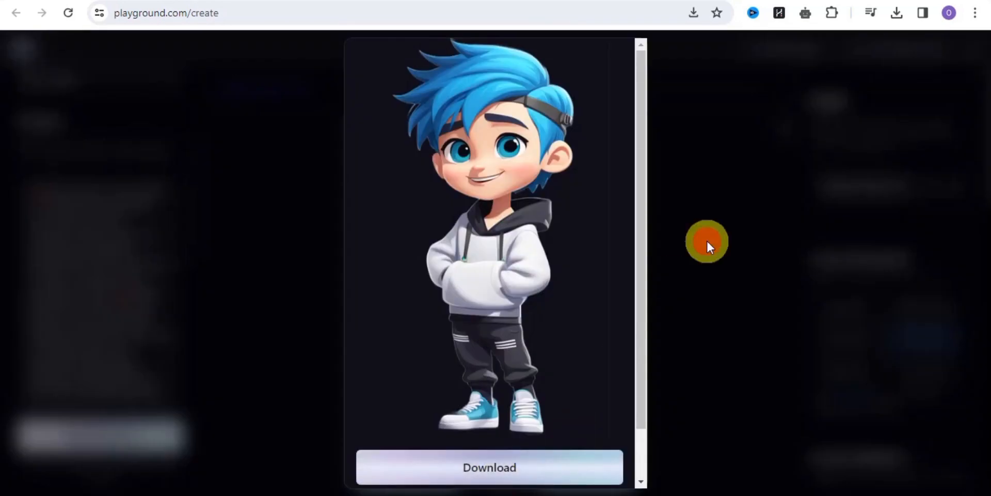
pyautogui.moveTo(985, 162); pyautogui.dragTo(985, 294)
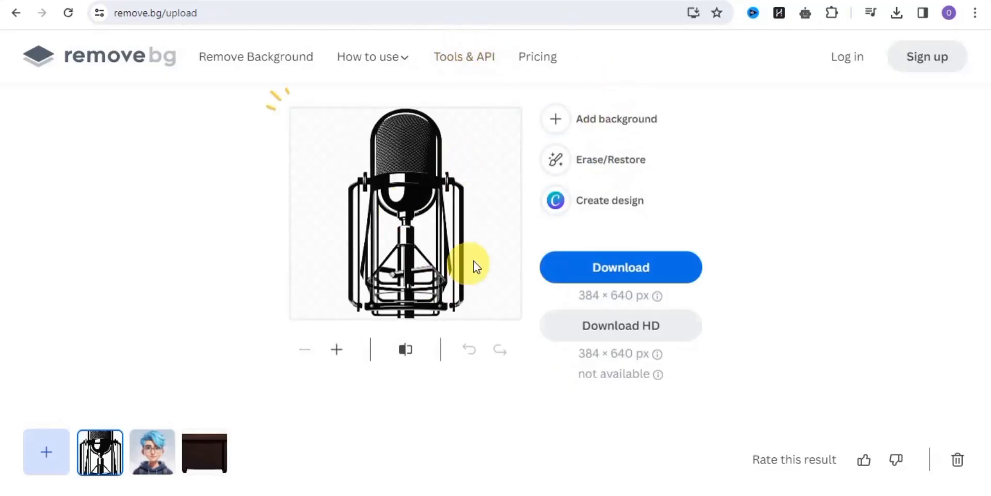
pyautogui.click(612, 279)
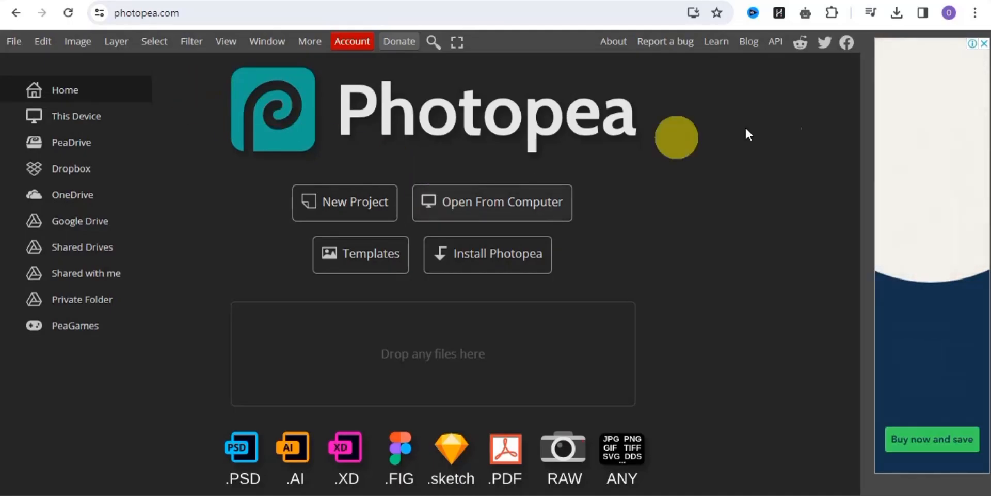
# Open the downloaded background-free cartoon character image in Photopea from the recent downloads
pyautogui.click(898, 17)
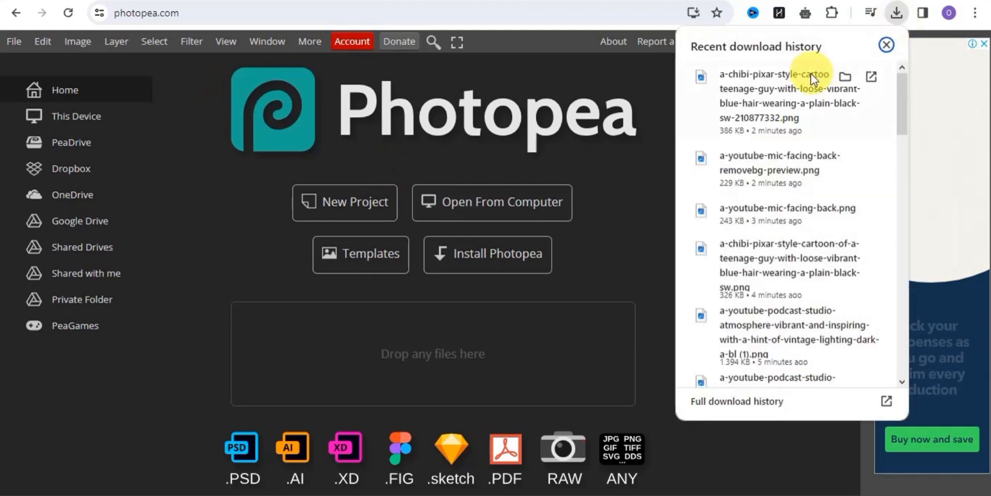
pyautogui.moveTo(806, 79); pyautogui.dragTo(321, 268)
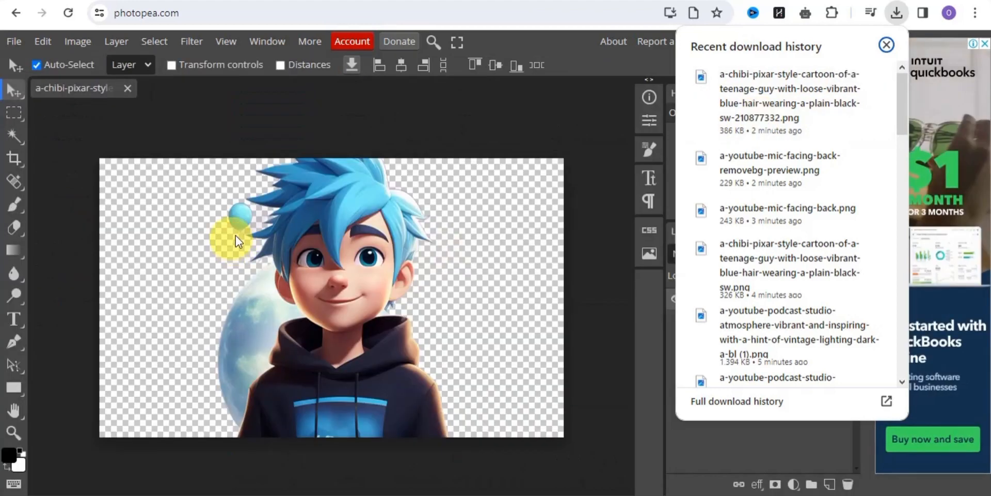
pyautogui.click(399, 123)
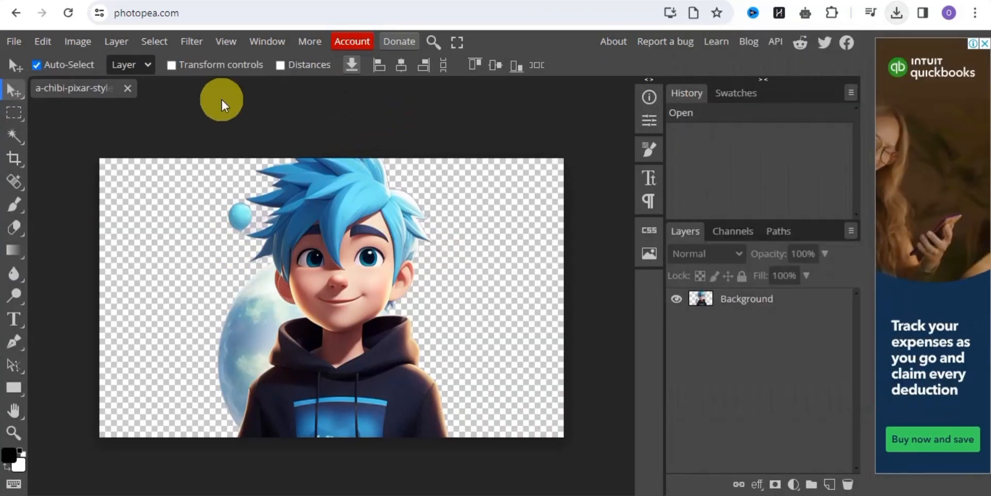
# Remove the character's mouth by painting over it with the Spot Healing Brush
pyautogui.click(17, 179)
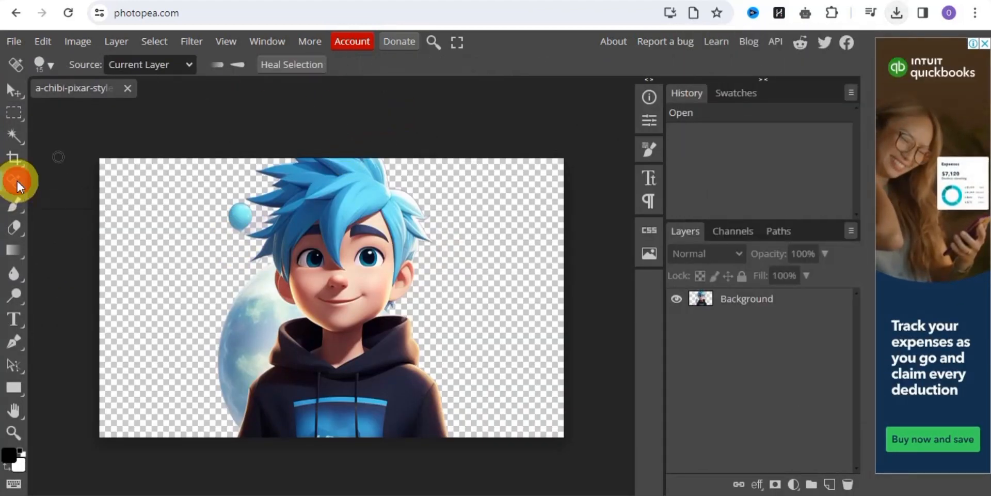
pyautogui.click(322, 300)
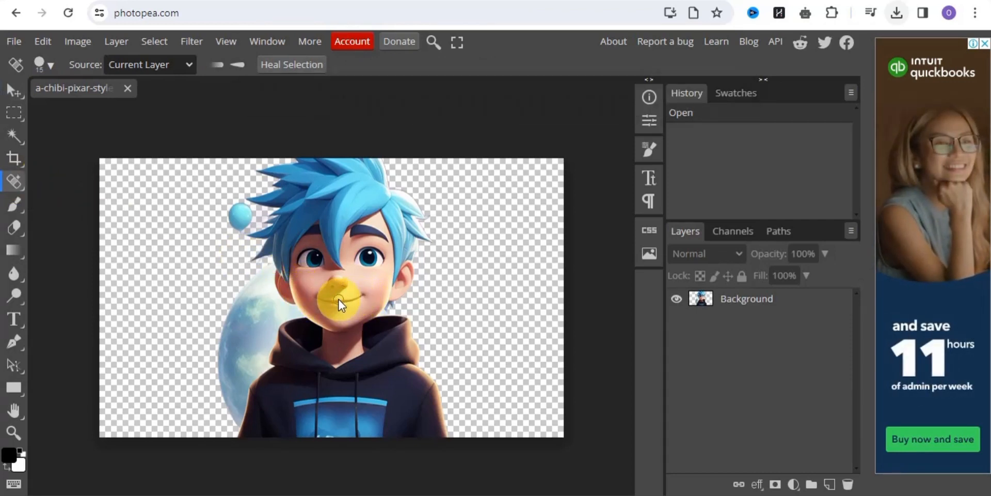
pyautogui.click(329, 304)
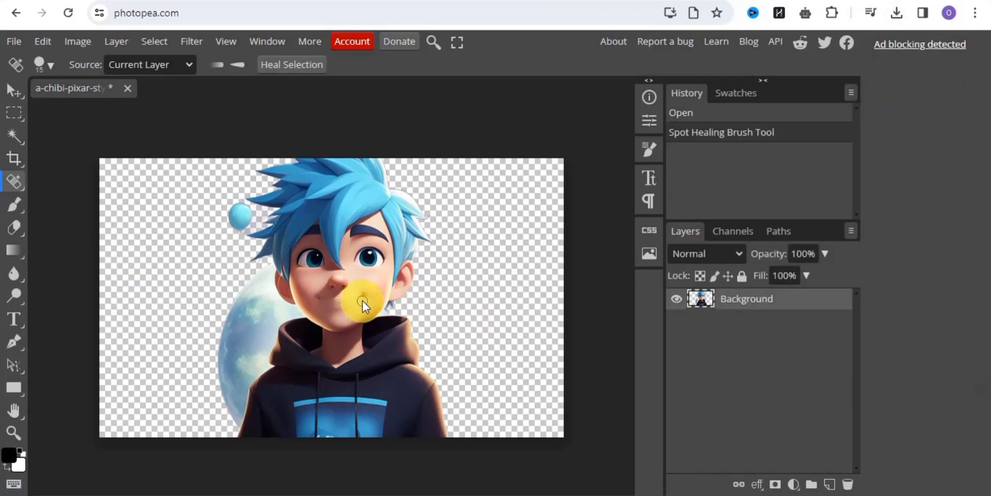
# Export the mouthless character as a 640 × 384 px PNG at 100% quality and dismiss the ad-blocker message
pyautogui.click(18, 42)
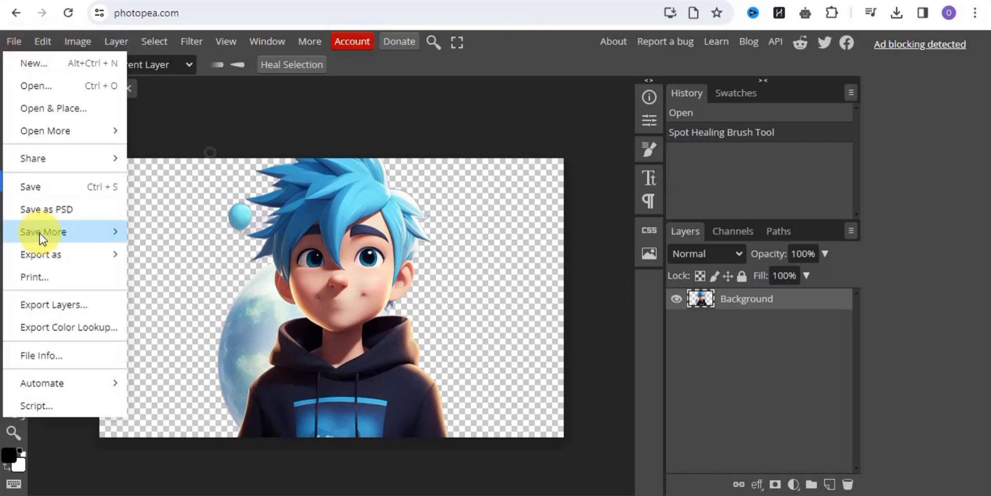
pyautogui.moveTo(41, 248)
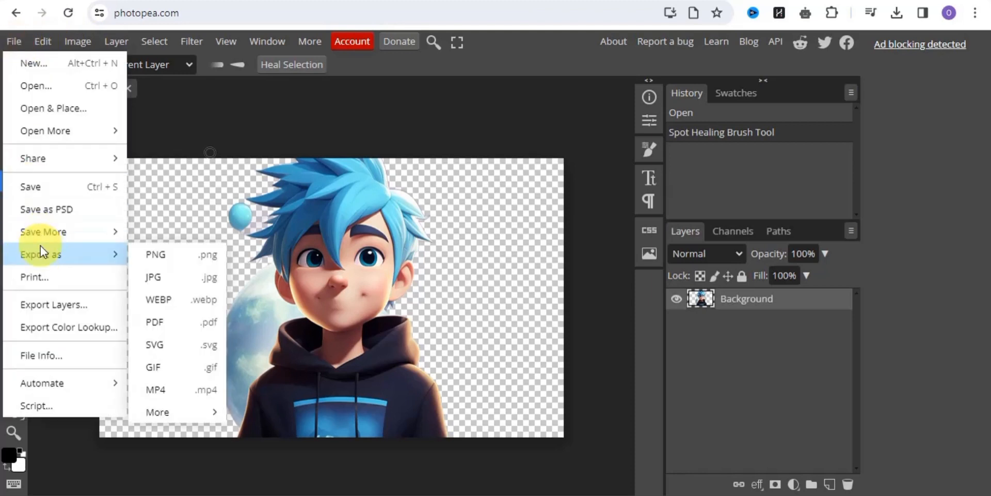
pyautogui.click(146, 255)
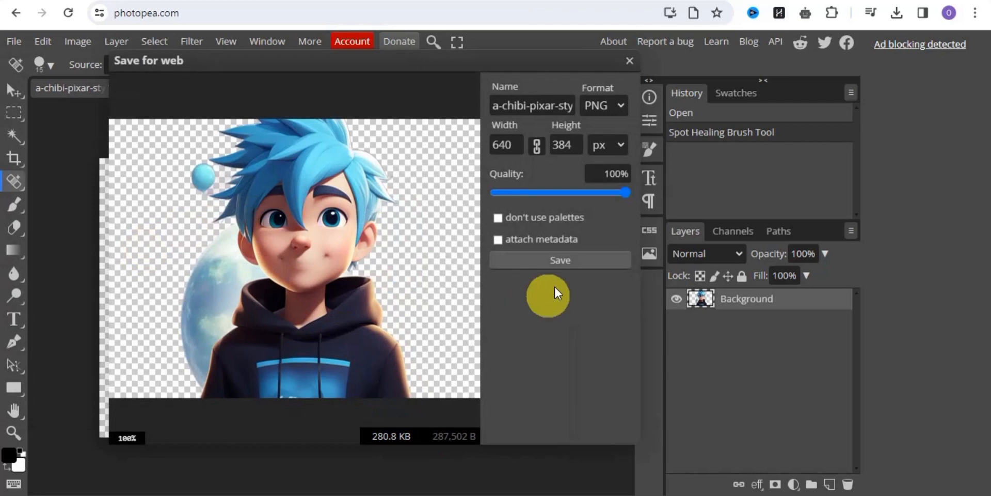
pyautogui.click(568, 262)
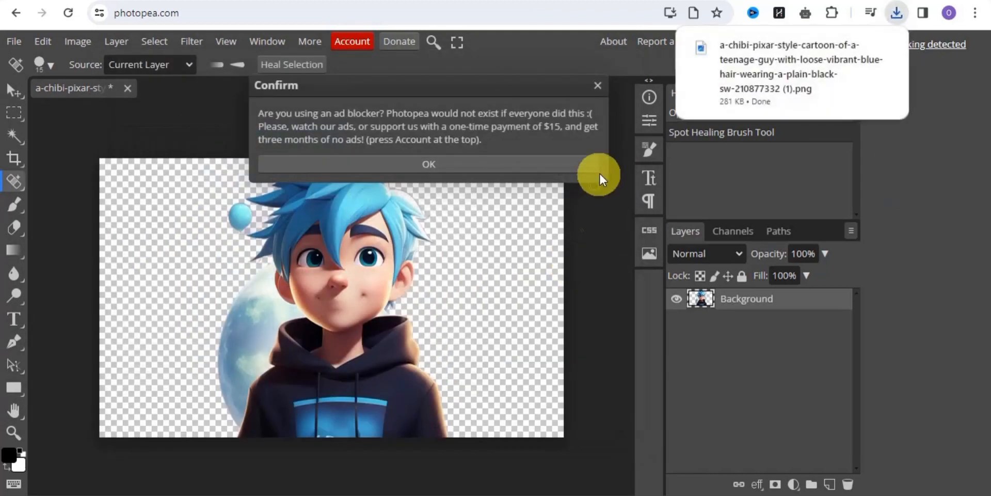
pyautogui.click(598, 86)
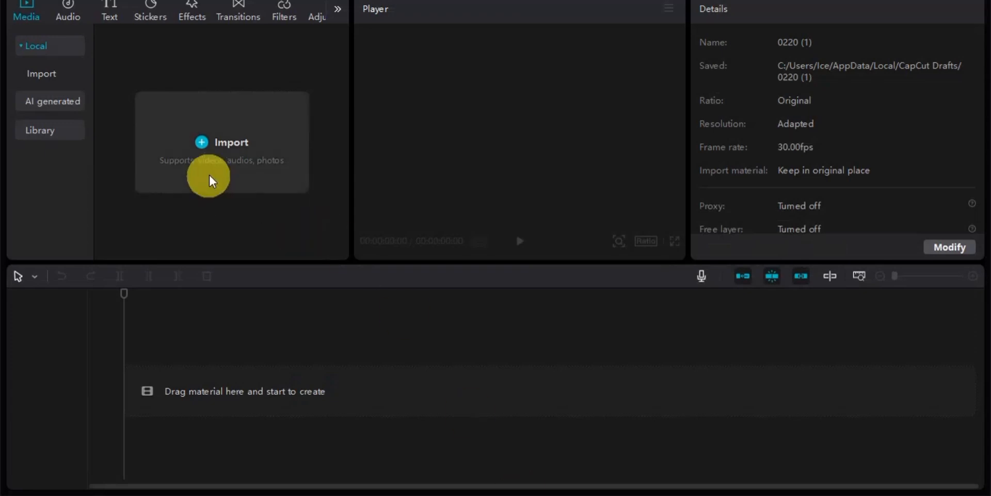
# Switch to CapCut and import the studio, microphone, character and desk images plus the mouth green-screen video
pyautogui.click(227, 149)
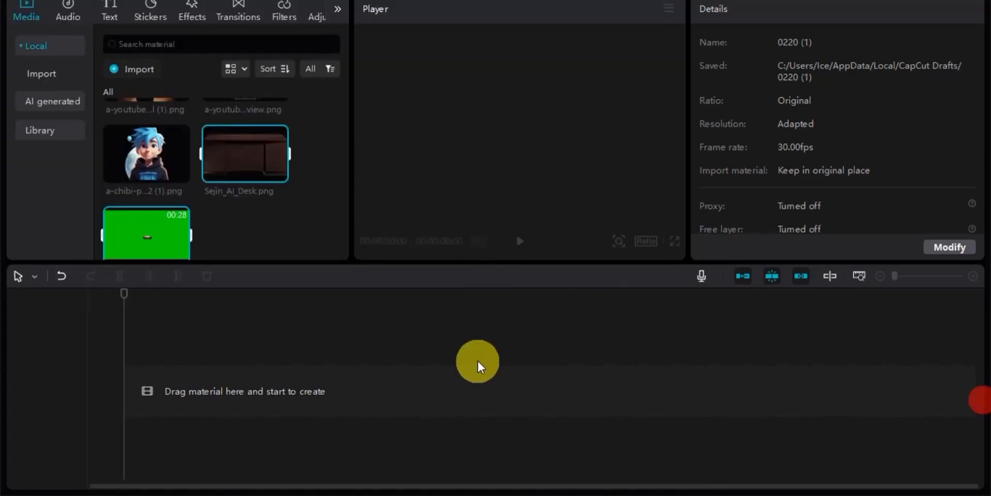
pyautogui.moveTo(347, 188); pyautogui.dragTo(355, 206)
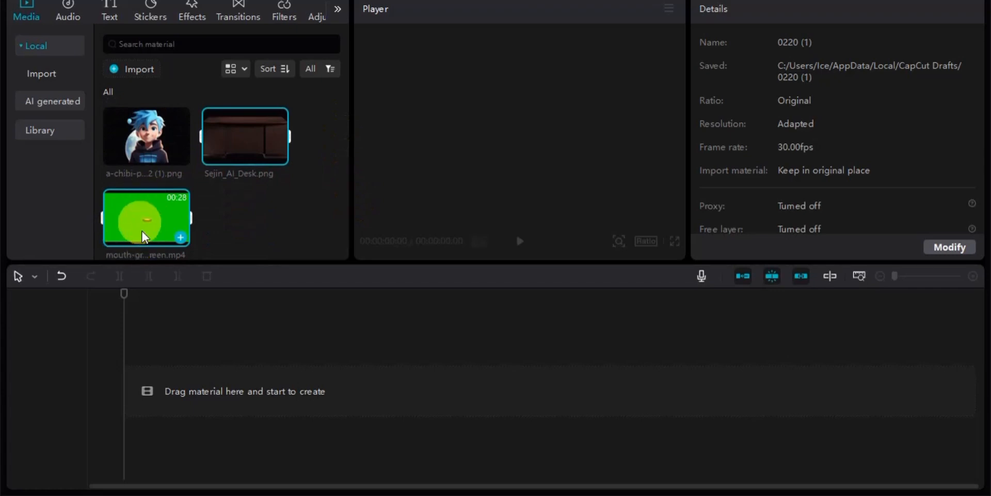
pyautogui.moveTo(345, 205); pyautogui.dragTo(345, 136)
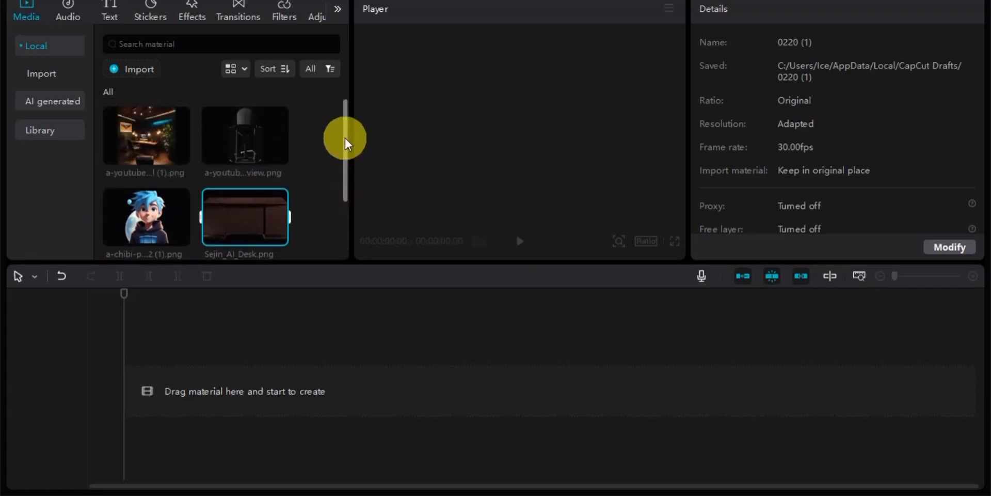
# Place the podcast studio image at the start of the timeline, extend it to 00:00:07:19 and scale it to 108%
pyautogui.moveTo(151, 137); pyautogui.dragTo(129, 392)
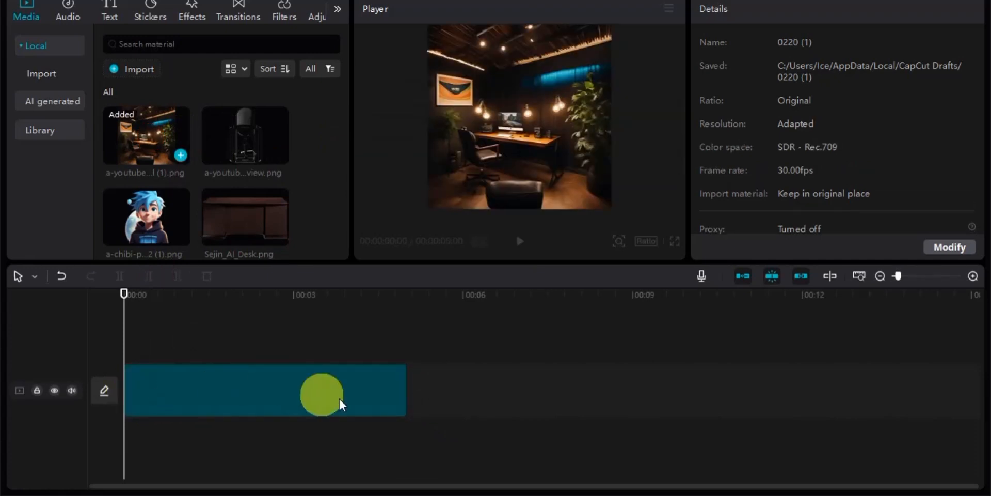
pyautogui.click(310, 395)
pyautogui.moveTo(400, 392); pyautogui.dragTo(554, 390)
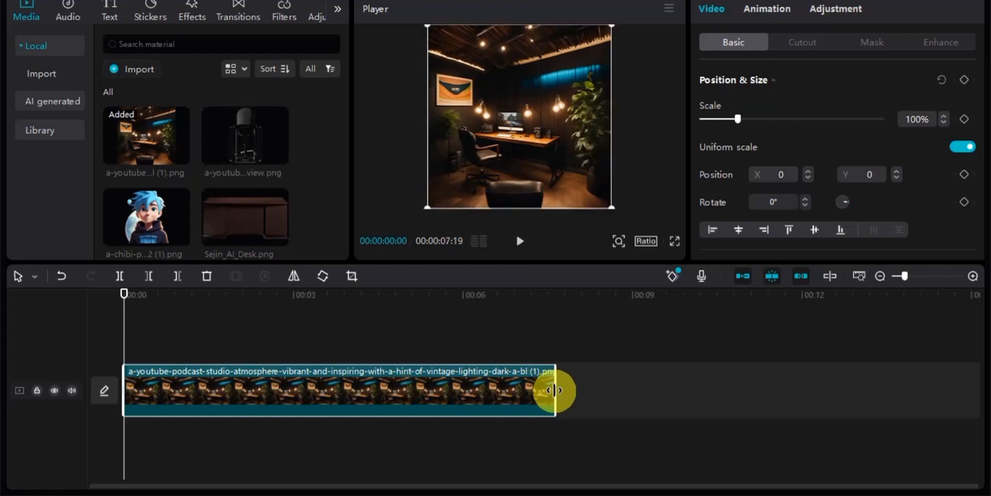
pyautogui.moveTo(426, 26)
pyautogui.mouseDown()
pyautogui.moveTo(402, 20)
pyautogui.moveTo(410, 23)
pyautogui.mouseUp()
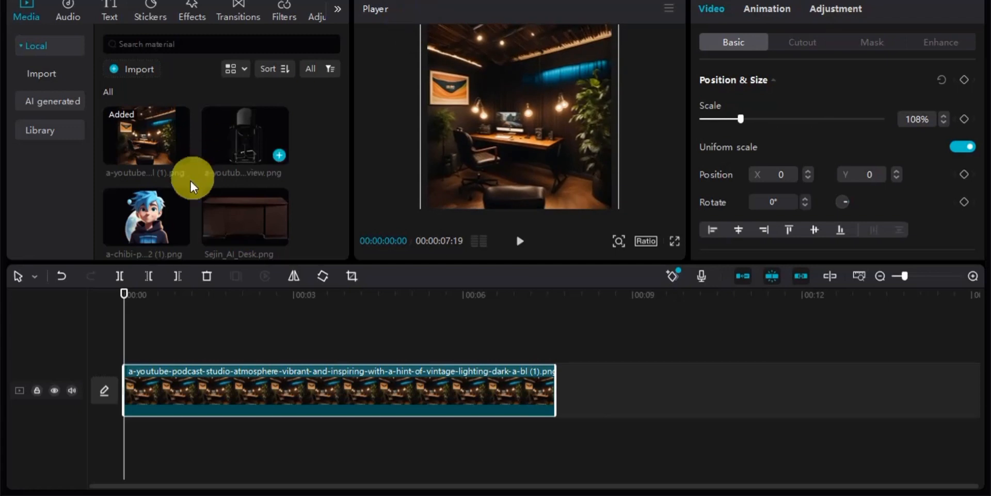
# Add the character image on a track above the studio, extend it to the studio clip's end, and reposition and shrink it
pyautogui.moveTo(123, 230); pyautogui.dragTo(128, 339)
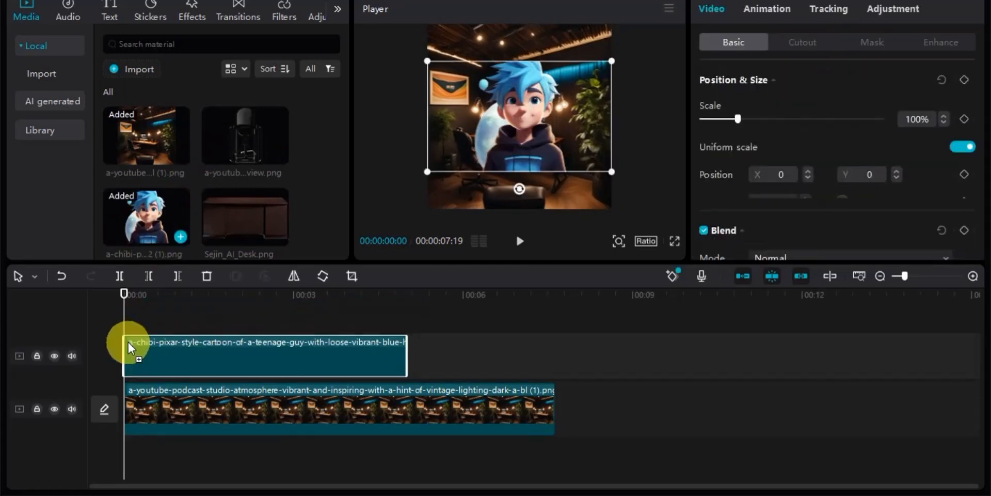
pyautogui.moveTo(407, 351); pyautogui.dragTo(554, 352)
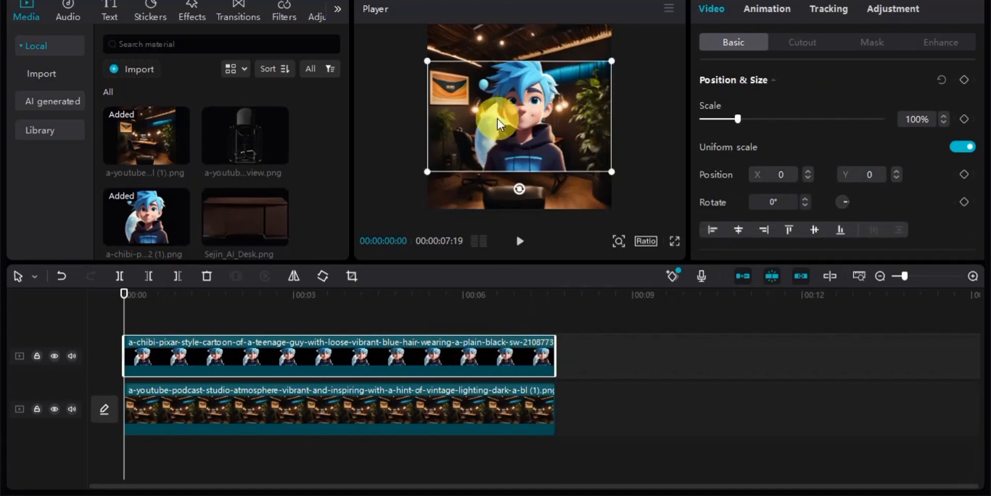
pyautogui.moveTo(497, 117)
pyautogui.mouseDown()
pyautogui.moveTo(496, 150)
pyautogui.moveTo(521, 134)
pyautogui.moveTo(515, 123)
pyautogui.mouseUp()
pyautogui.moveTo(605, 177); pyautogui.dragTo(538, 142)
# Add Sejin_AI_Desk.png in front of the character and the microphone image above it, with the microphone at 28% scale on the desk
pyautogui.moveTo(258, 205); pyautogui.dragTo(135, 321)
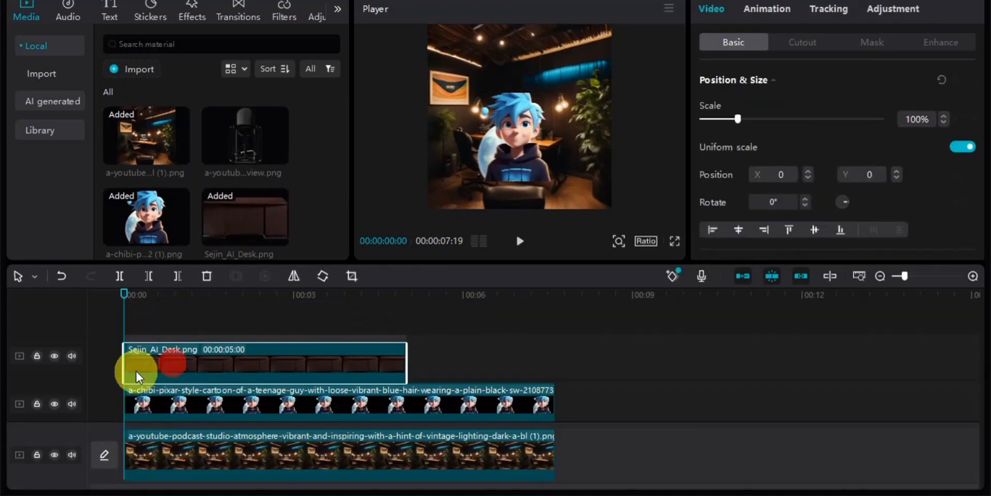
pyautogui.moveTo(428, 164); pyautogui.dragTo(519, 187)
pyautogui.click(224, 178)
pyautogui.moveTo(250, 144); pyautogui.dragTo(142, 314)
pyautogui.moveTo(191, 343); pyautogui.dragTo(165, 345)
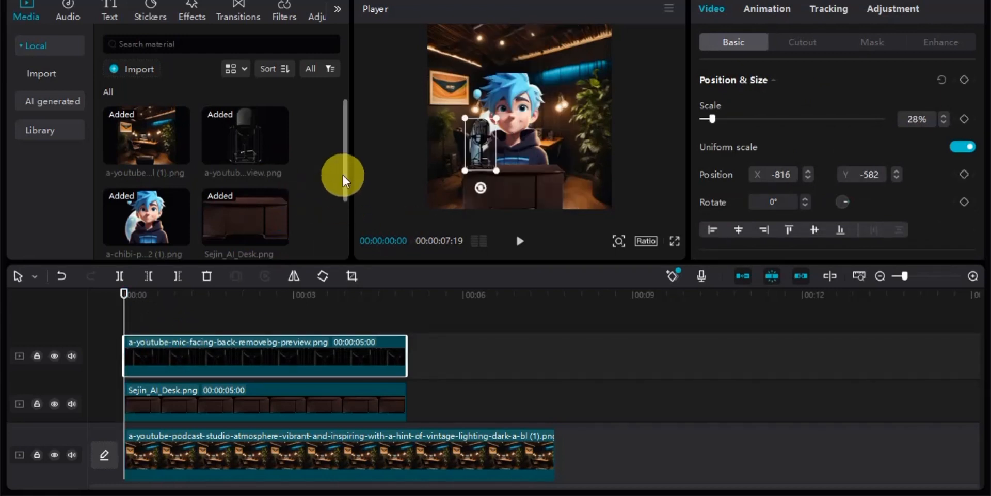
# Add mouth-green-screen.mp4 on a new top track at the start of the timeline
pyautogui.moveTo(342, 174); pyautogui.dragTo(327, 249)
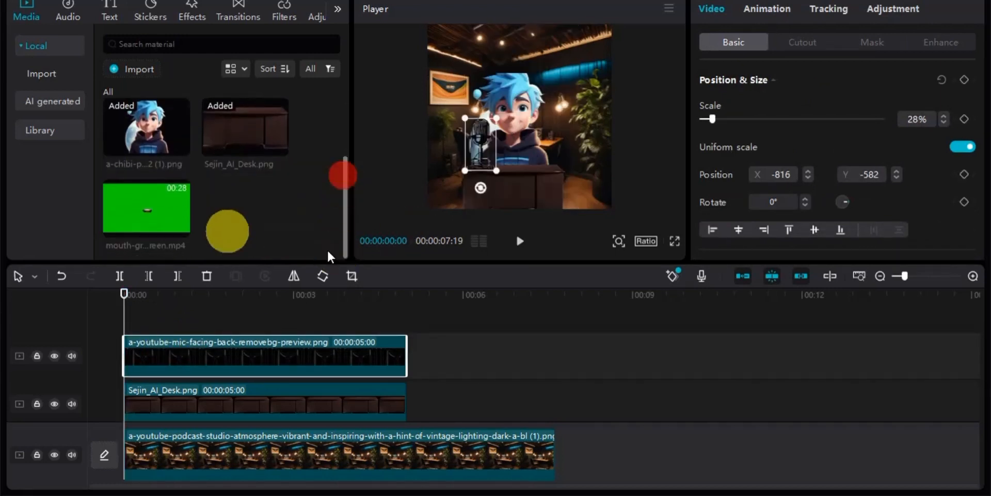
pyautogui.click(144, 203)
pyautogui.moveTo(144, 203); pyautogui.dragTo(123, 317)
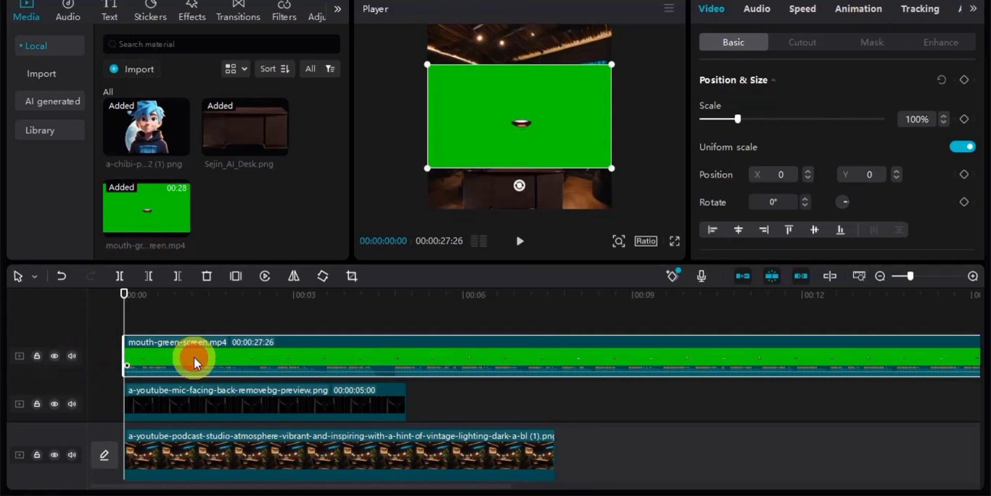
# Chroma-key the green out of the mouth video with strength 81 and shadow 63, and shrink it over the character's face
pyautogui.click(802, 40)
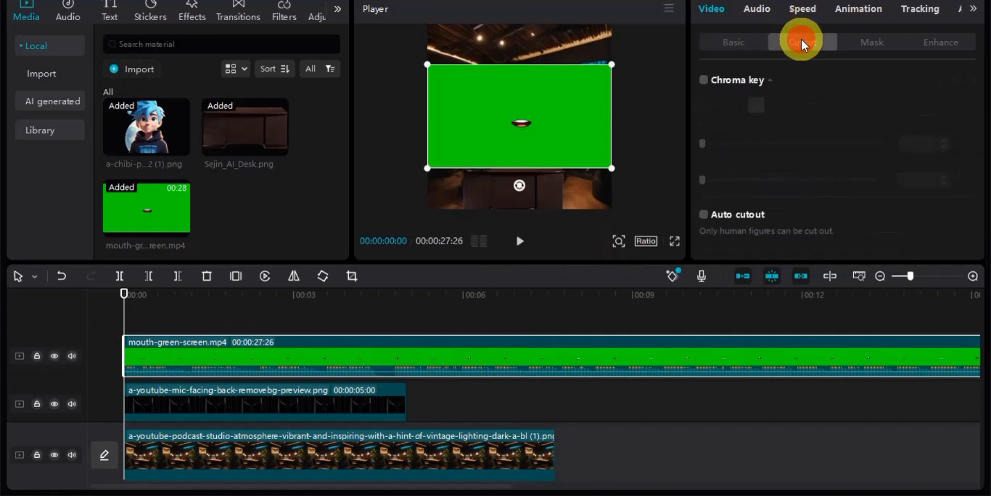
pyautogui.click(704, 78)
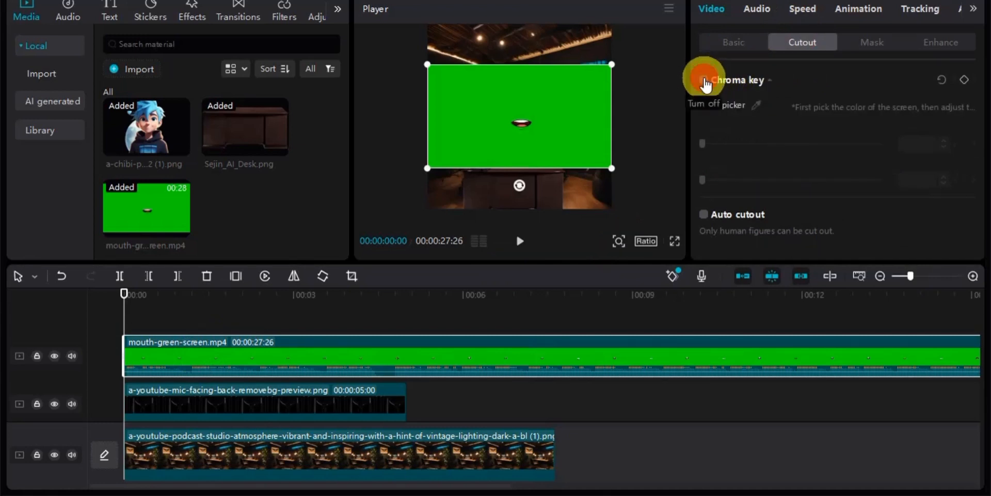
pyautogui.click(757, 104)
pyautogui.click(584, 103)
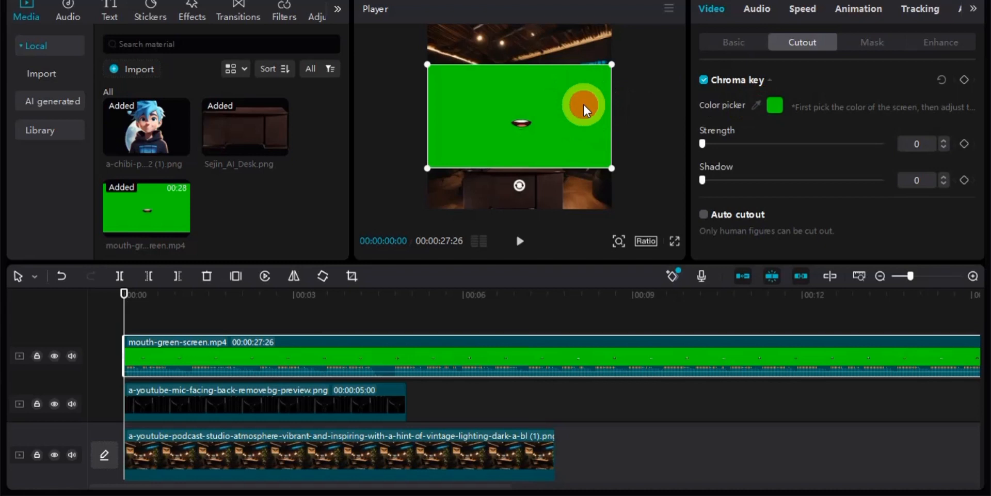
pyautogui.moveTo(703, 138); pyautogui.dragTo(848, 140)
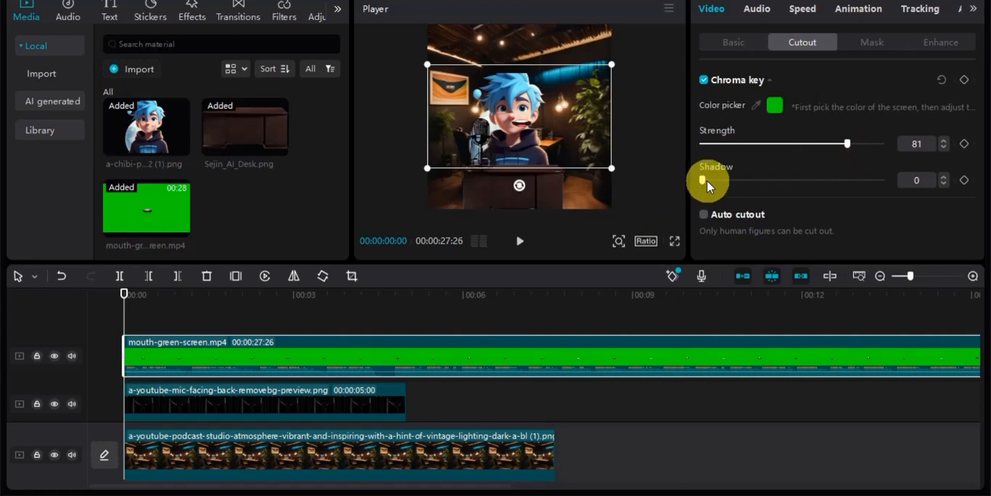
pyautogui.moveTo(702, 179); pyautogui.dragTo(813, 192)
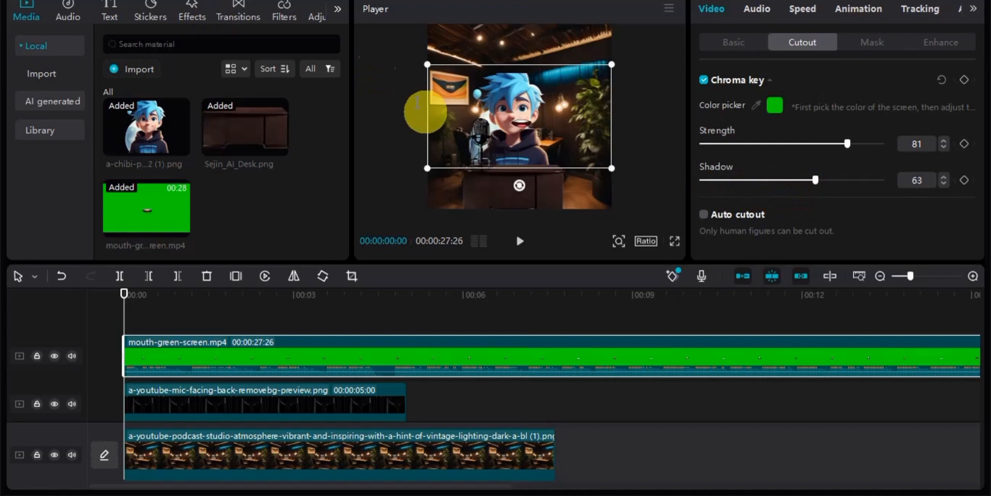
pyautogui.moveTo(611, 166); pyautogui.dragTo(546, 146)
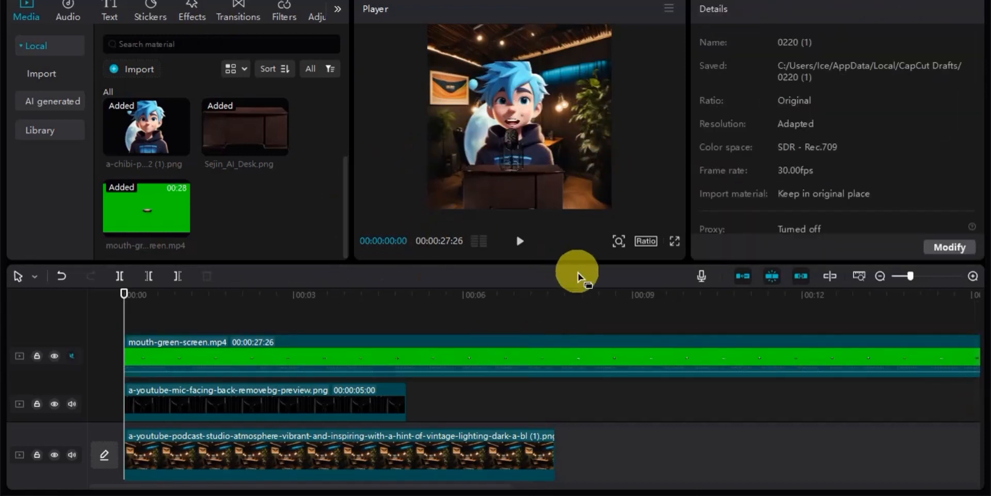
# Extend the microphone clip to 00:00:07:19, split the mouth video at that point and delete its remainder
pyautogui.moveTo(405, 410); pyautogui.dragTo(551, 412)
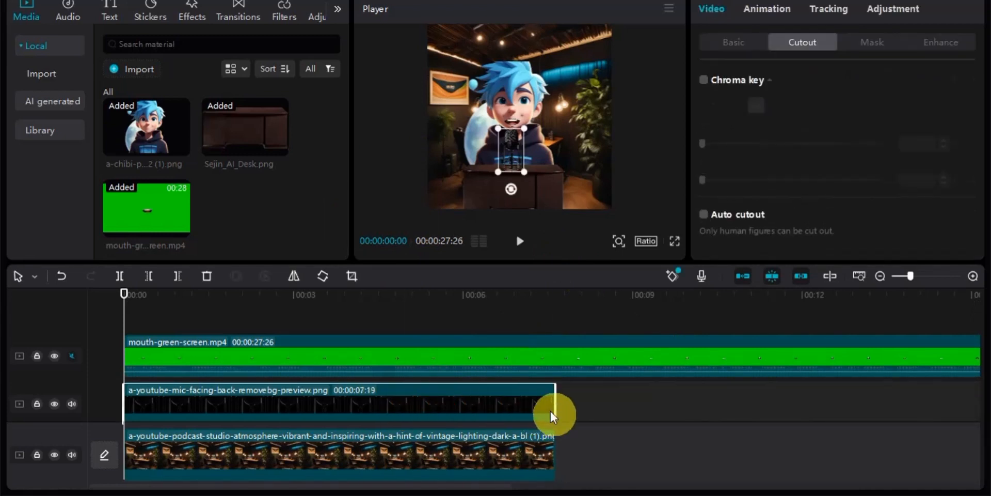
pyautogui.click(494, 363)
pyautogui.moveTo(124, 292); pyautogui.dragTo(556, 334)
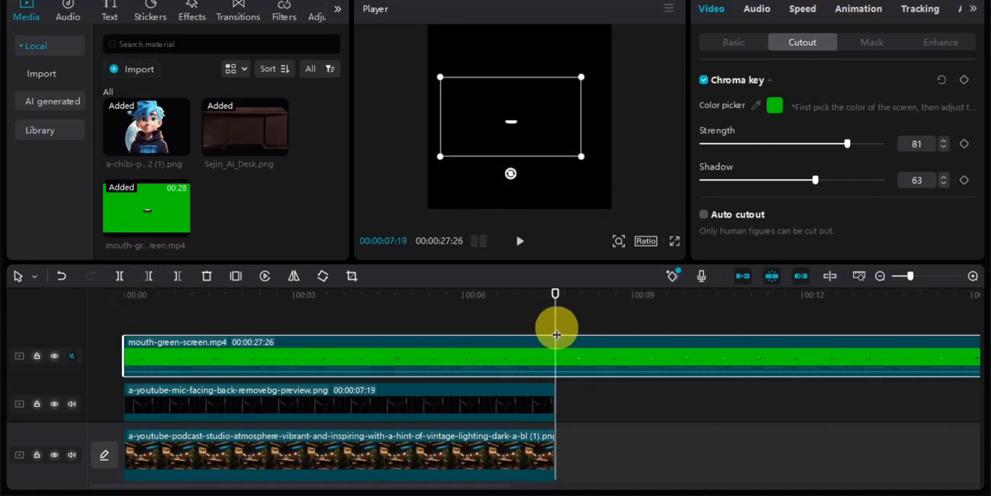
pyautogui.click(563, 339)
pyautogui.click(119, 276)
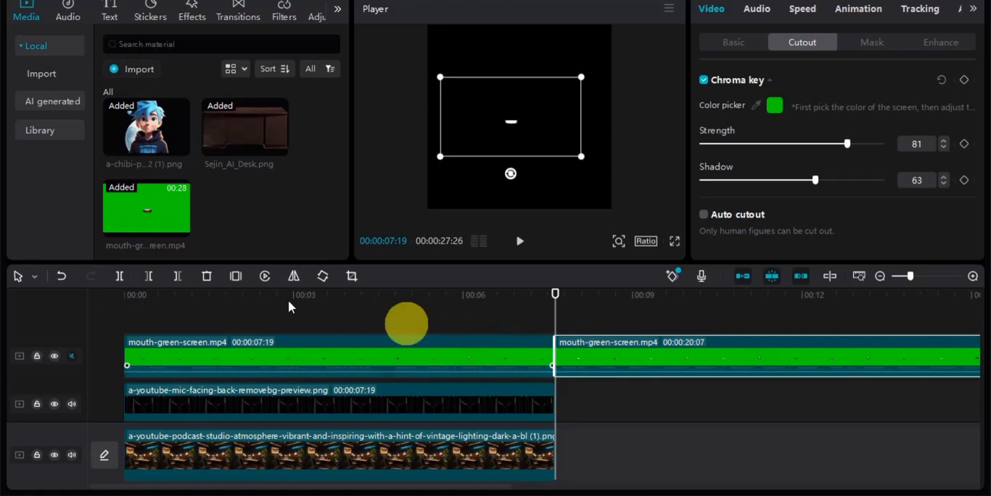
pyautogui.click(207, 277)
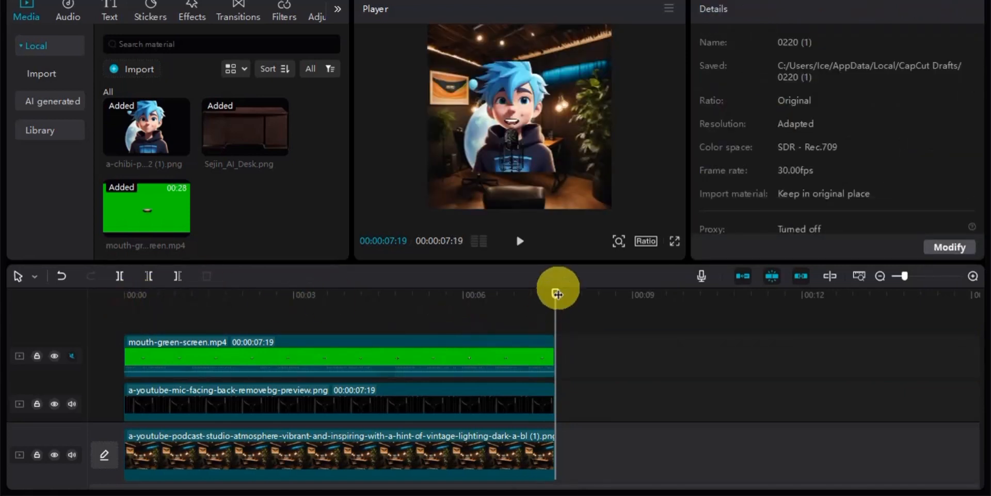
# Play the composition from the beginning to check the mouth animation, and pause the playback
pyautogui.moveTo(555, 292); pyautogui.dragTo(317, 302)
pyautogui.moveTo(209, 289); pyautogui.dragTo(108, 277)
pyautogui.click(522, 241)
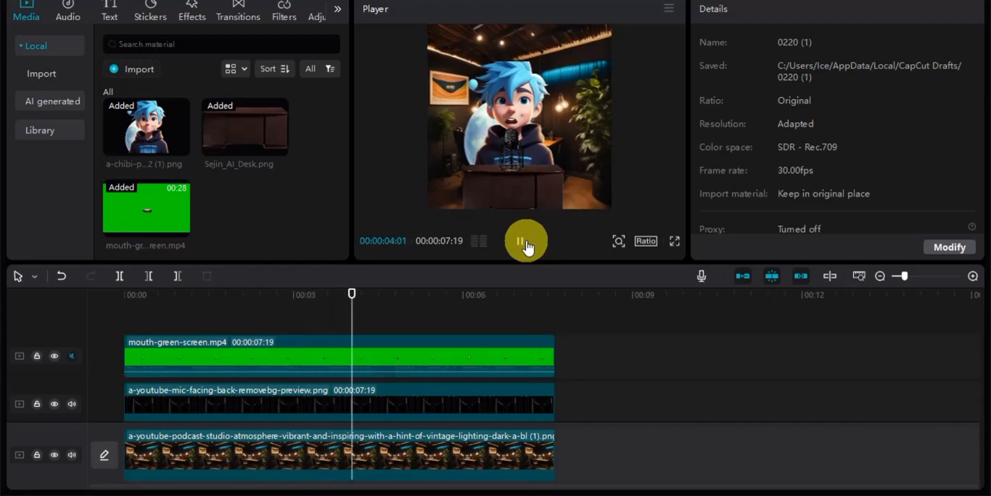
pyautogui.click(526, 243)
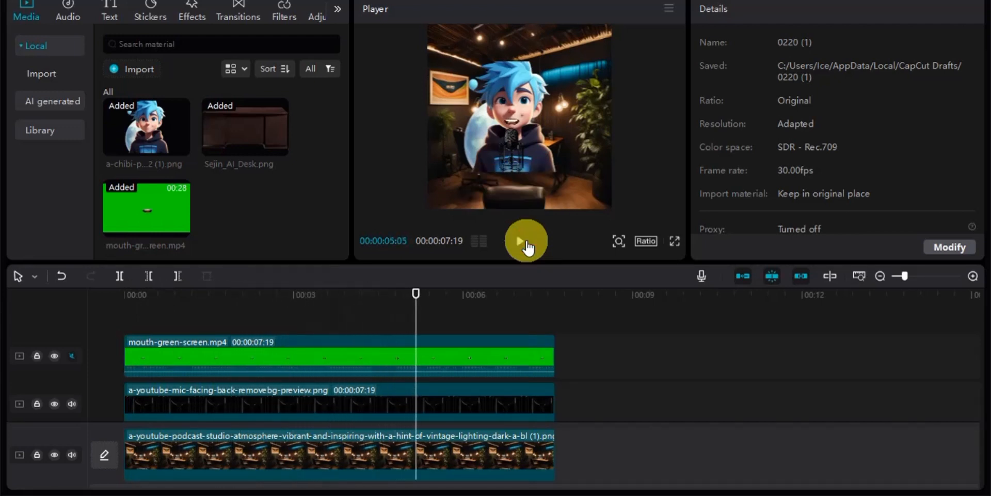